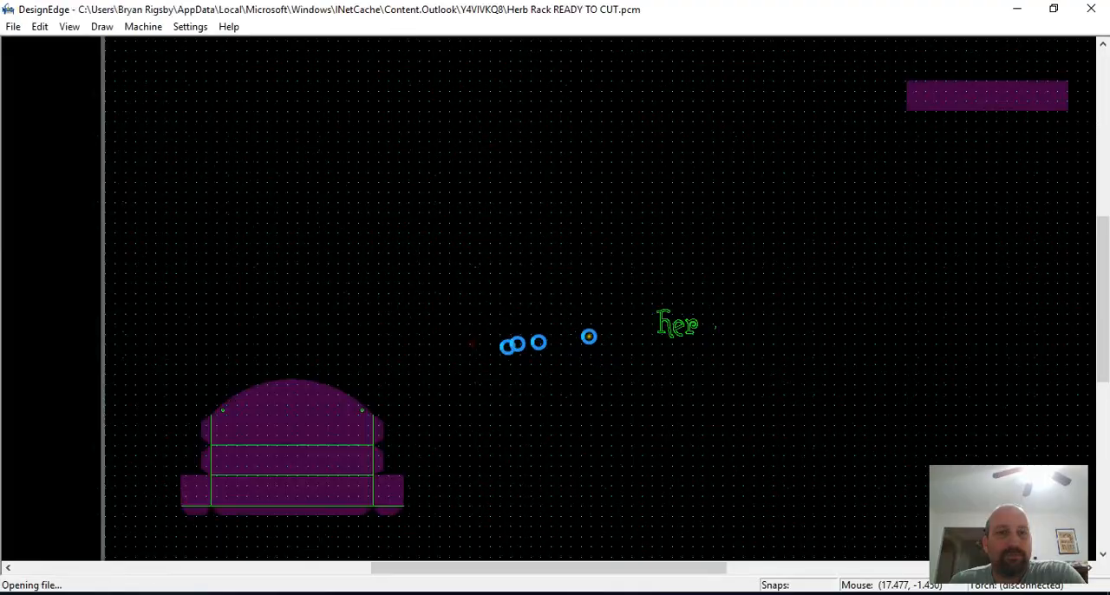
Delete the two small stray circles above the herb rack's arched panel
left_click(583, 442)
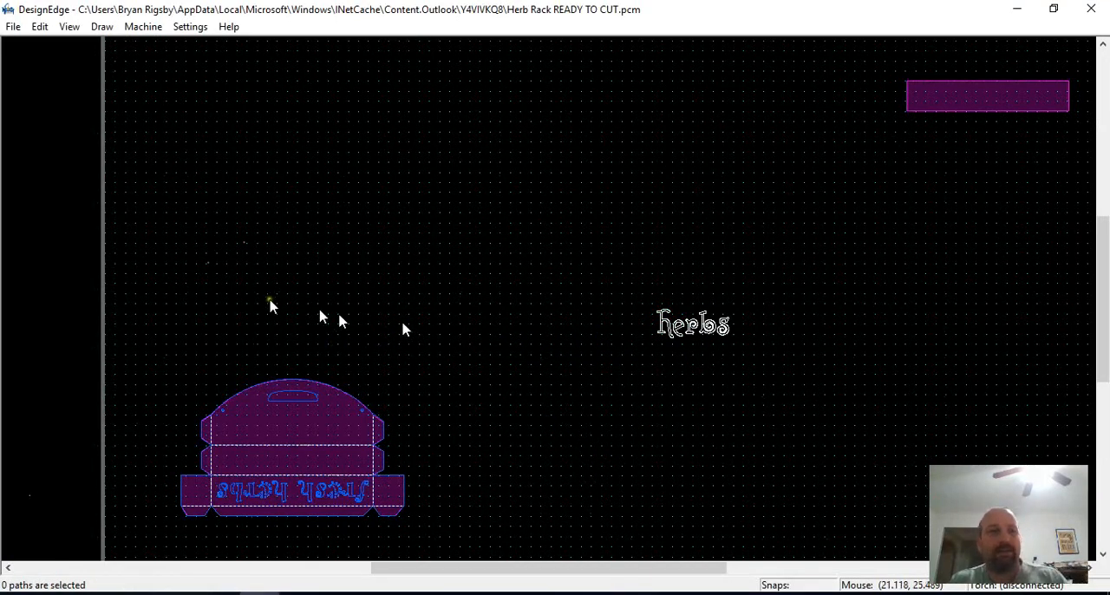
scroll(240, 299, "up", 2)
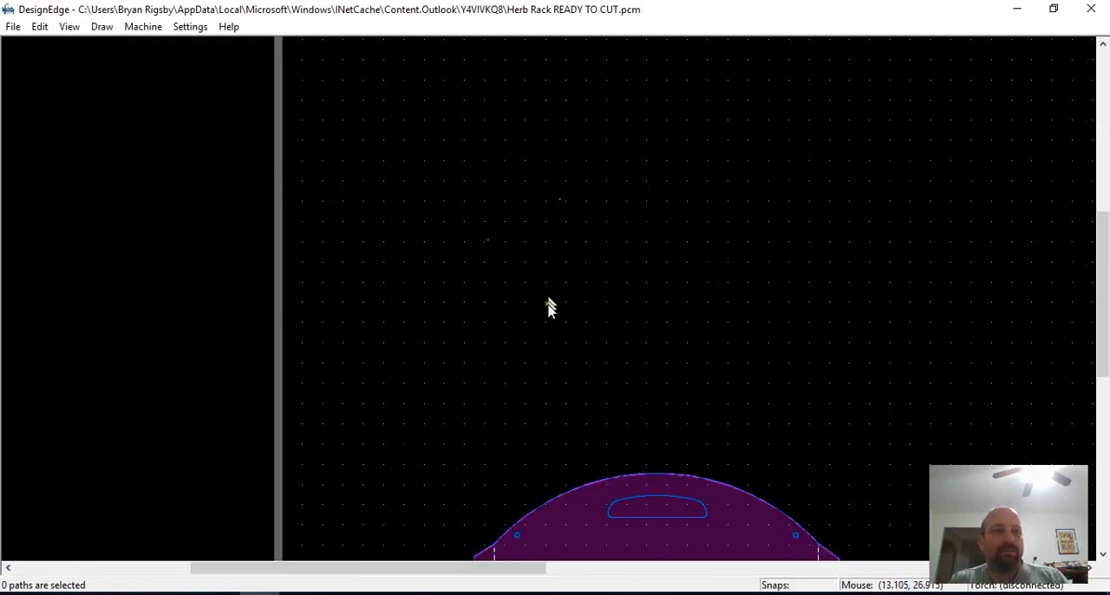
scroll(514, 126, "down", 3)
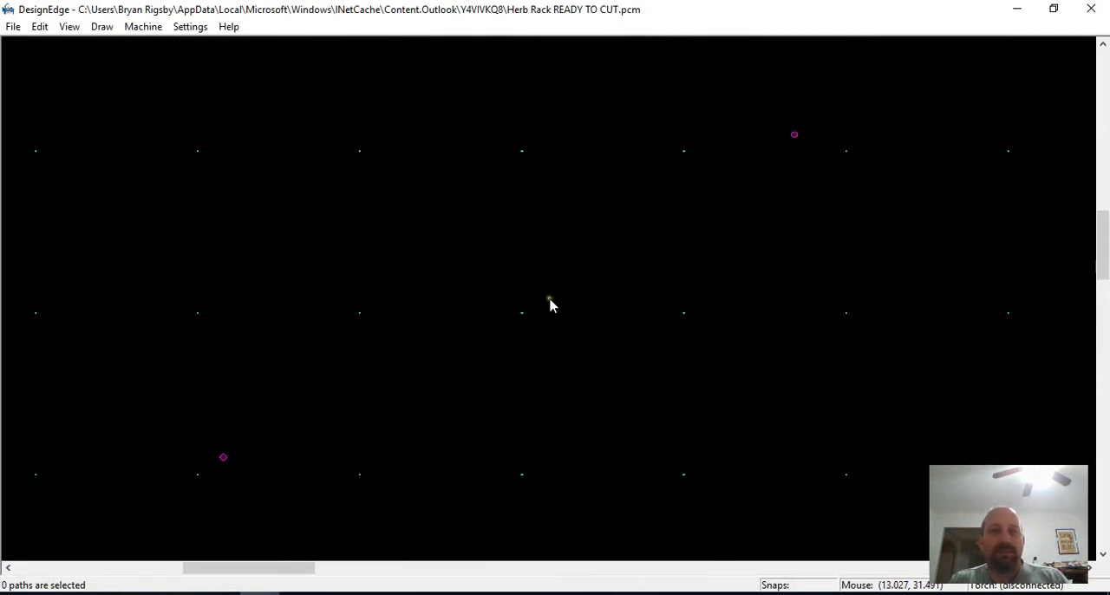
left_click_drag(610, 207, 487, 347)
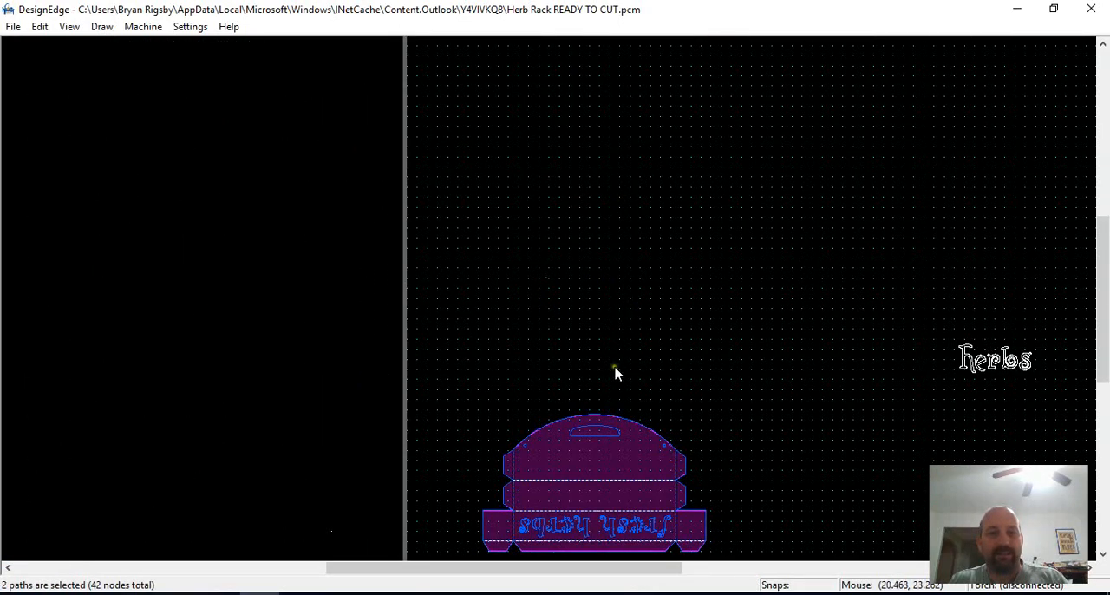
left_click(665, 335)
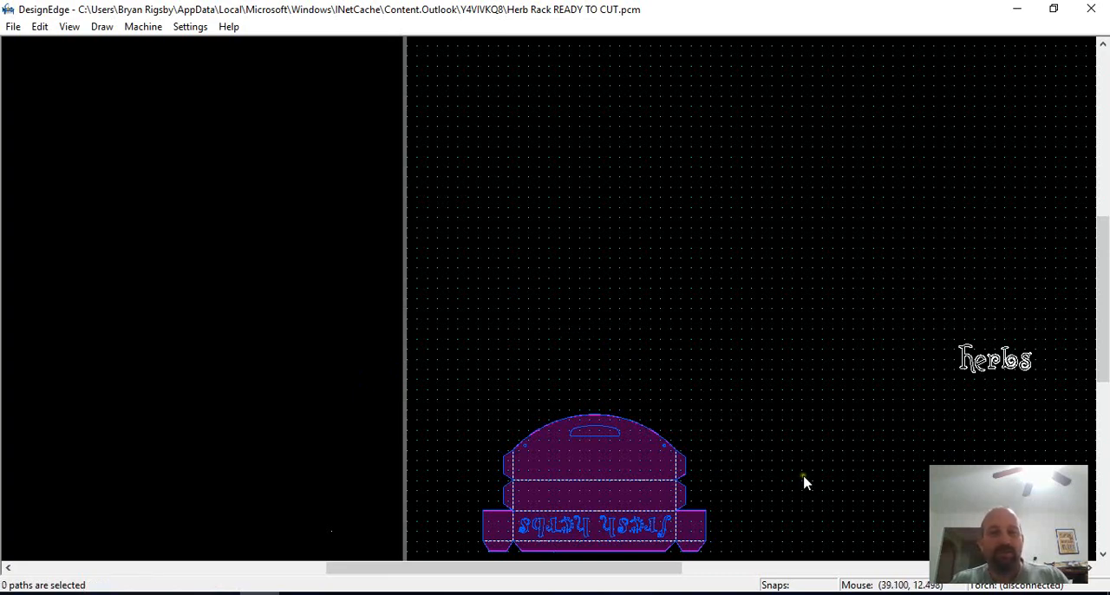
Examine the herb rack's cut paths, including the dashed fold lines and the mirrored "fresh herbs" lettering
scroll(548, 309, "down", 2)
scroll(540, 314, "up", 2)
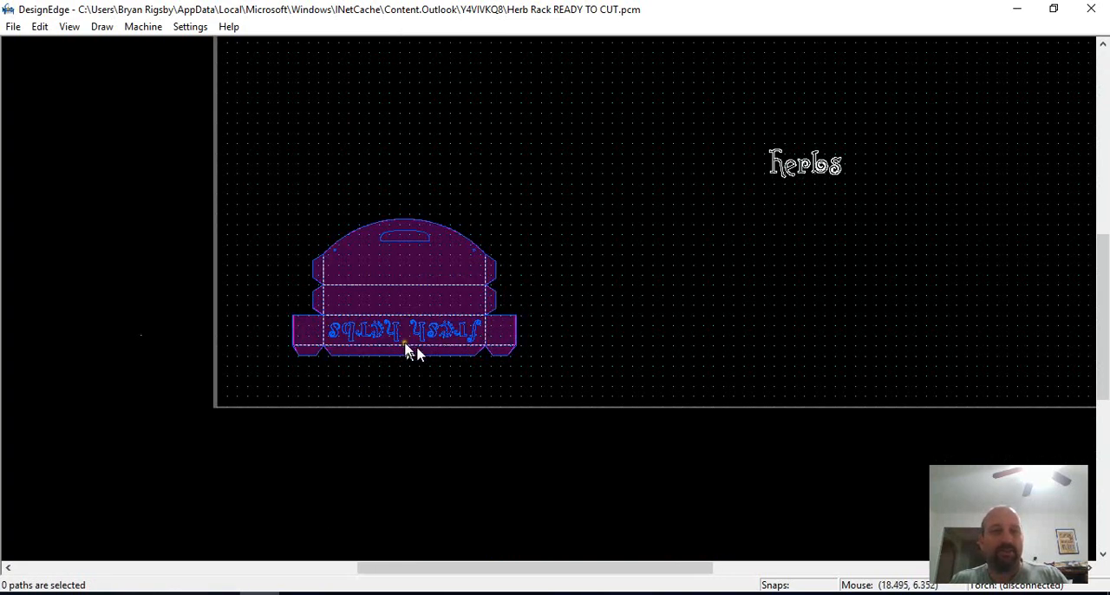
scroll(413, 348, "up", 2)
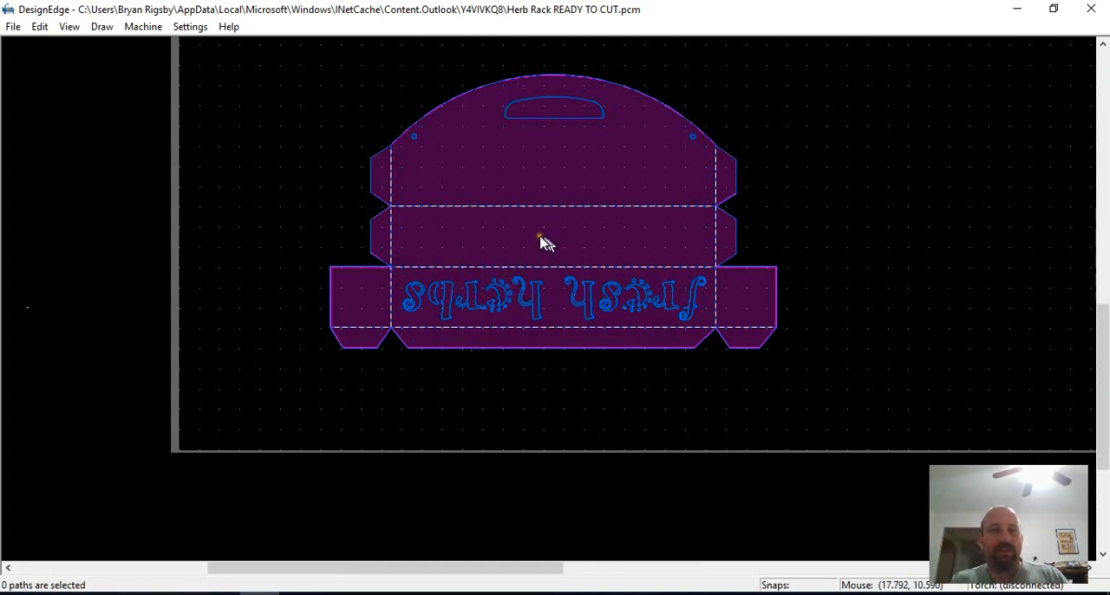
scroll(646, 275, "down", 2)
scroll(659, 278, "up", 2)
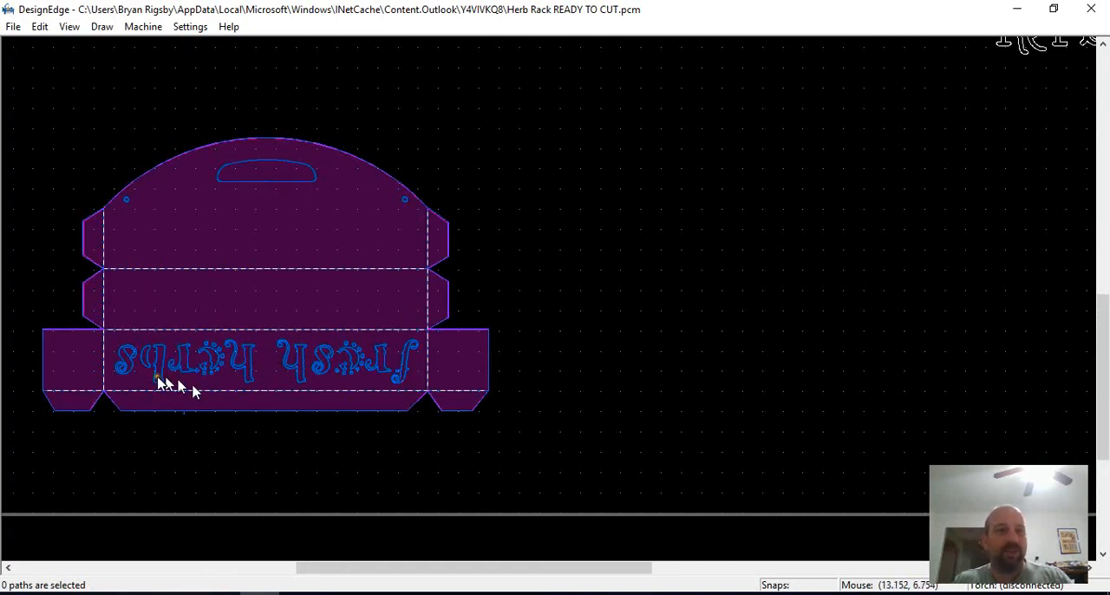
scroll(550, 298, "up", 2)
scroll(728, 316, "up", 2)
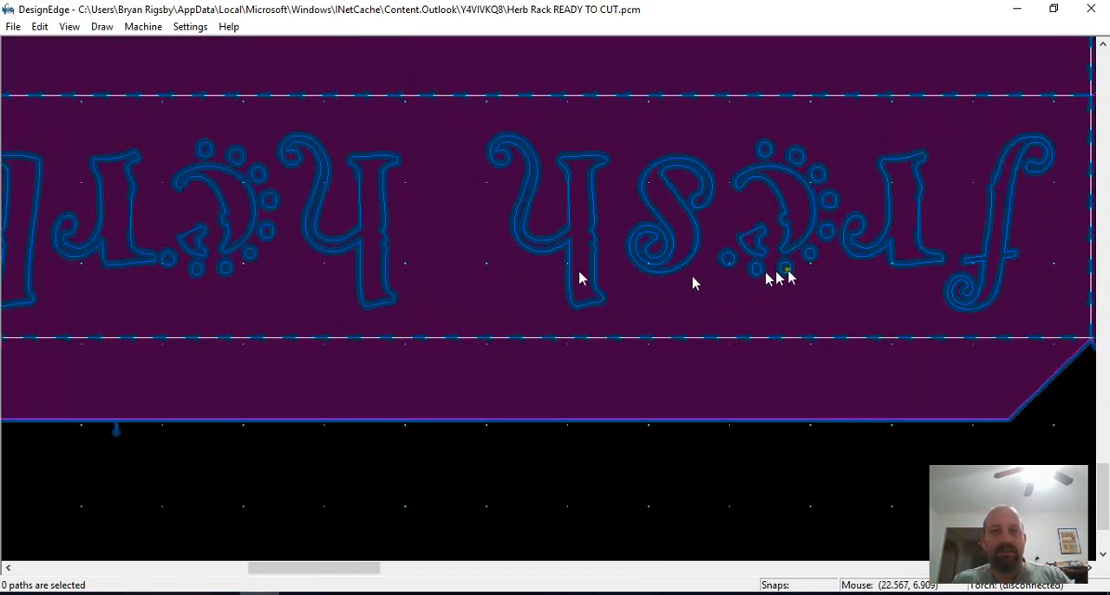
scroll(543, 280, "down", 2)
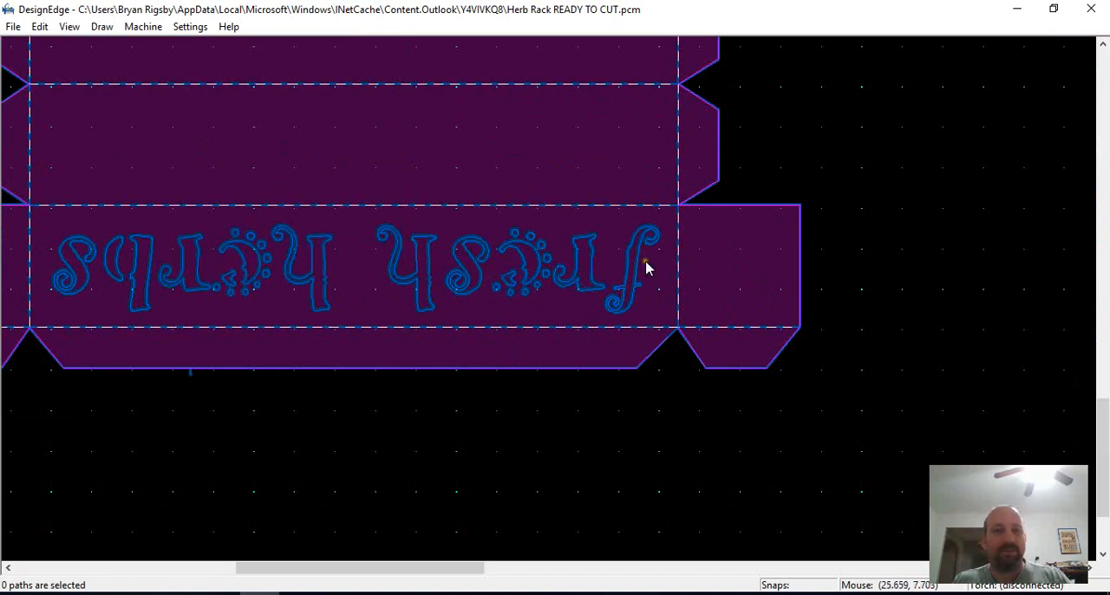
scroll(642, 276, "up", 2)
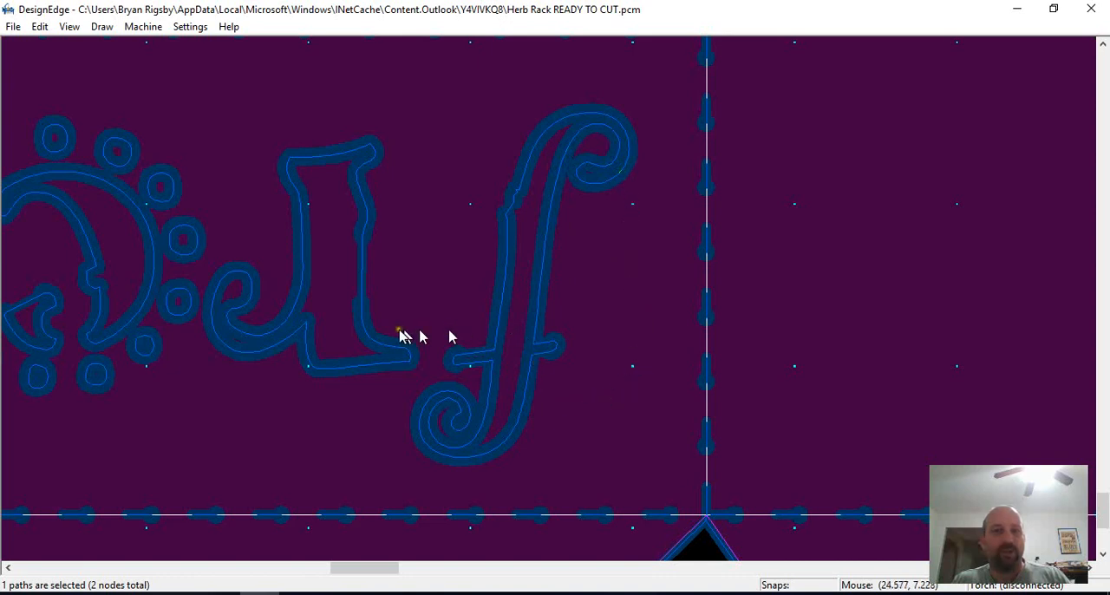
scroll(469, 321, "down", 4)
scroll(477, 312, "up", 3)
scroll(533, 257, "down", 3)
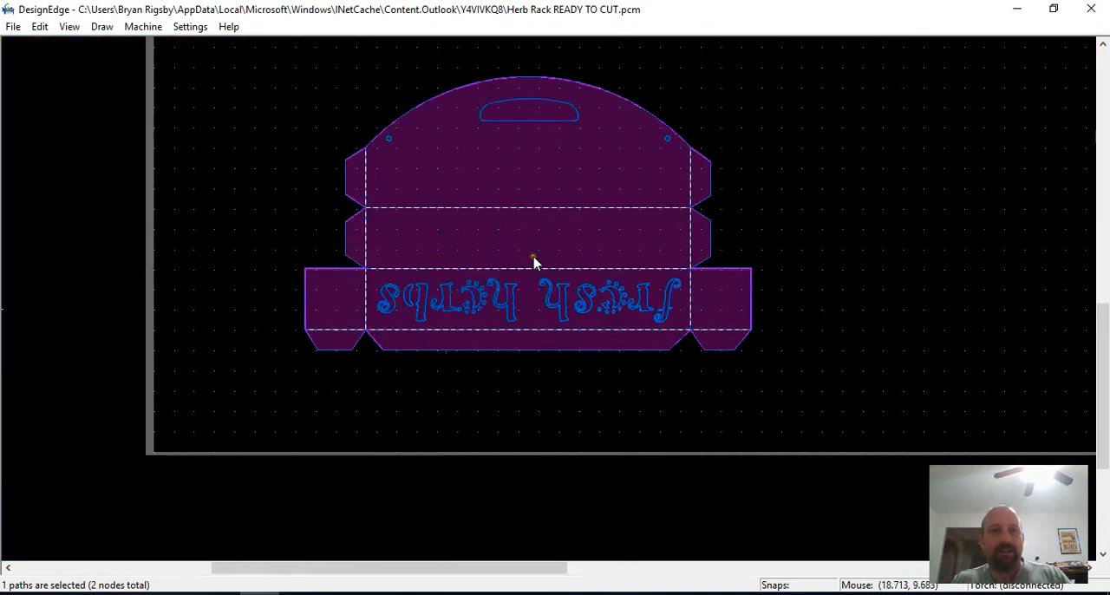
scroll(550, 305, "down", 4)
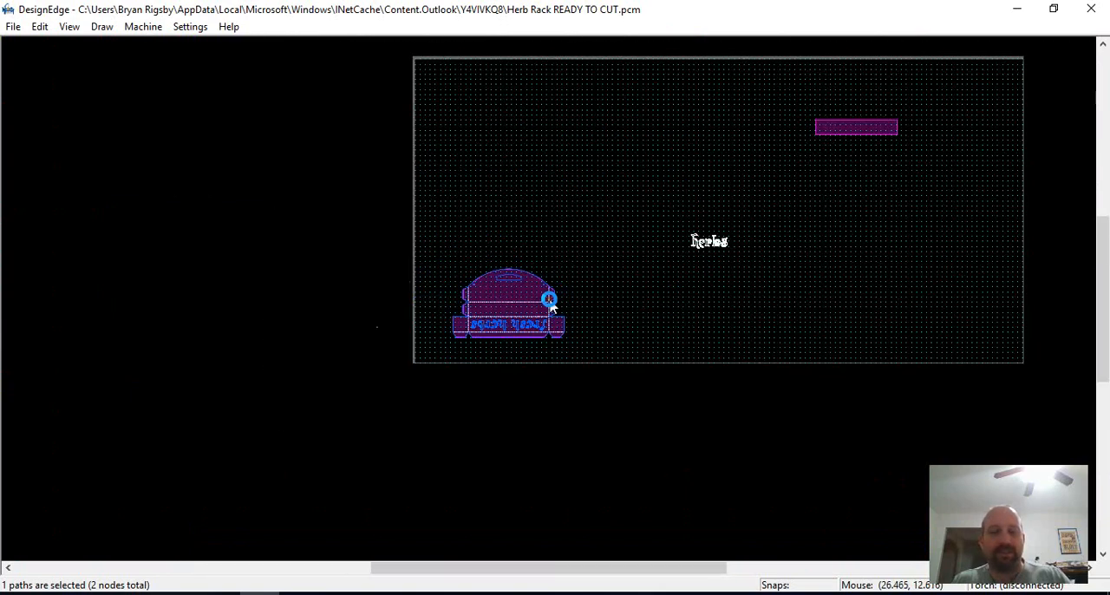
Hide the blue cut paths and delete the tiny stray path outside the sheet beside the herb rack
left_click(552, 297)
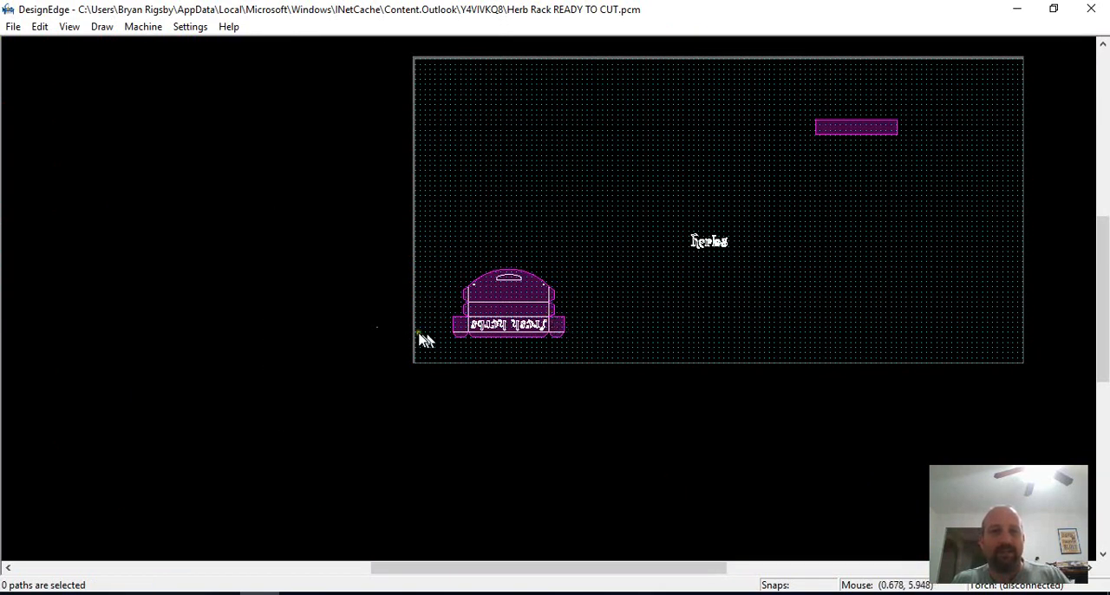
scroll(373, 338, "up", 1)
left_click_drag(599, 224, 454, 341)
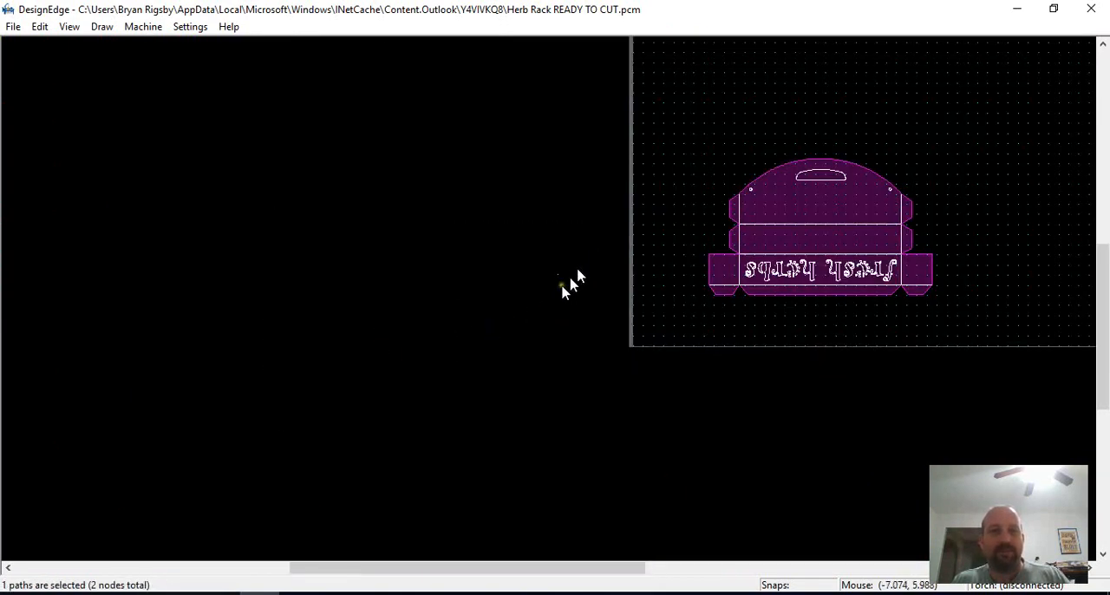
scroll(571, 273, "up", 1)
scroll(529, 285, "up", 3)
scroll(627, 304, "down", 3)
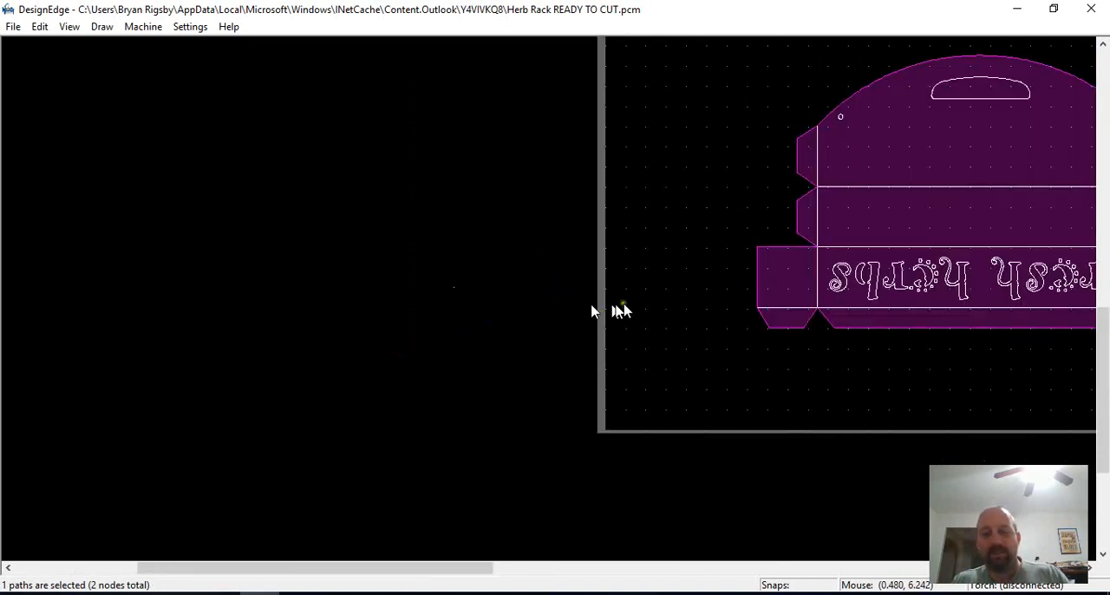
key("Delete")
Examine the original drawing's outline and the small dots around the letters in the "fresh herbs" text
scroll(858, 272, "down", 2)
scroll(553, 298, "up", 2)
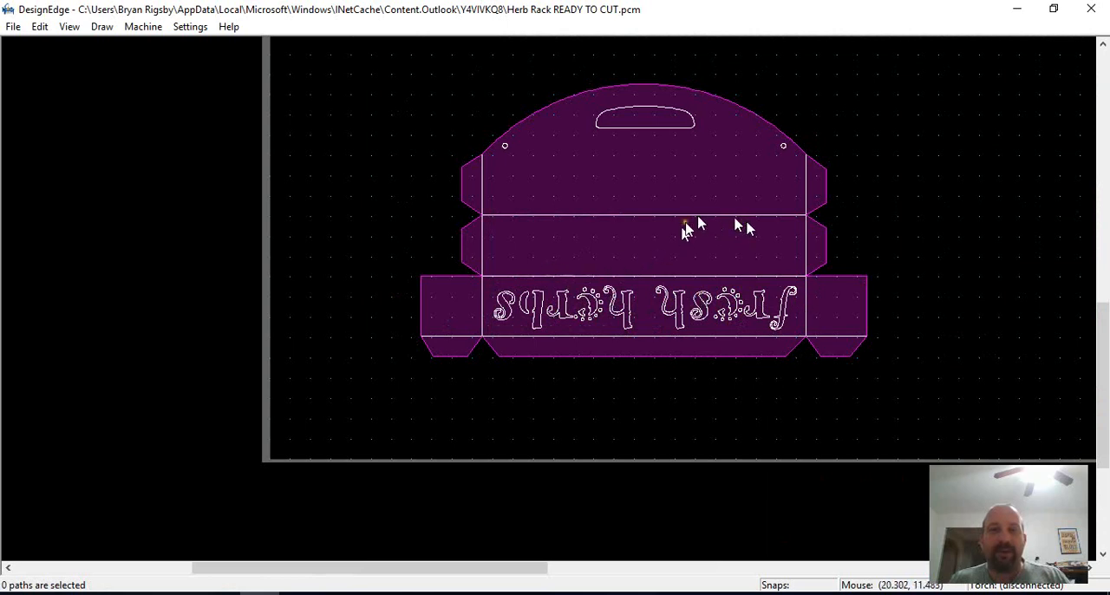
scroll(736, 314, "up", 1)
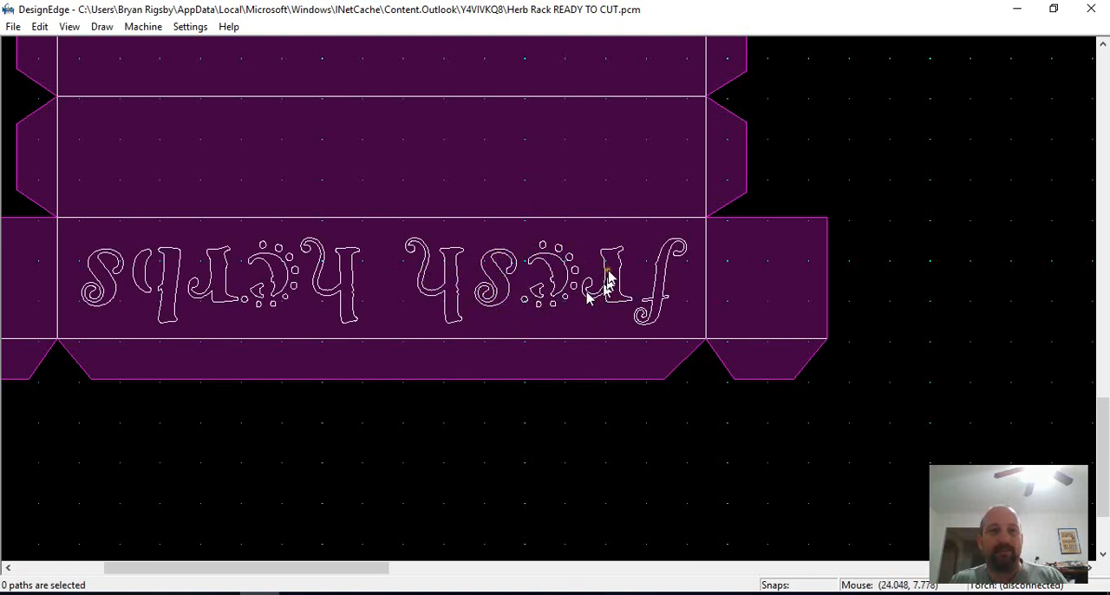
scroll(565, 297, "down", 2)
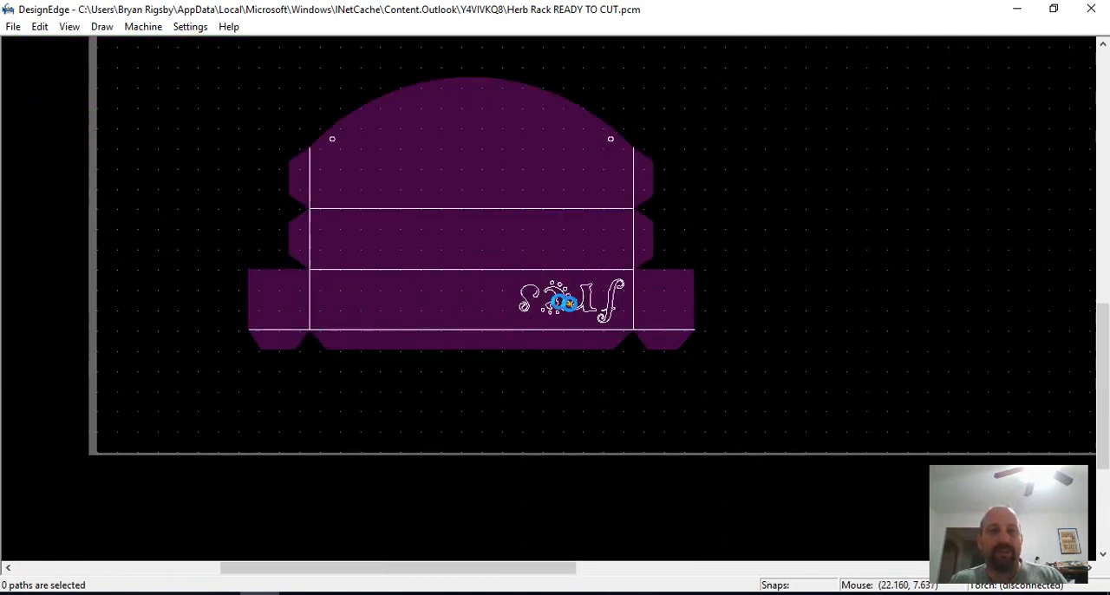
scroll(575, 307, "up", 4)
scroll(597, 299, "up", 2)
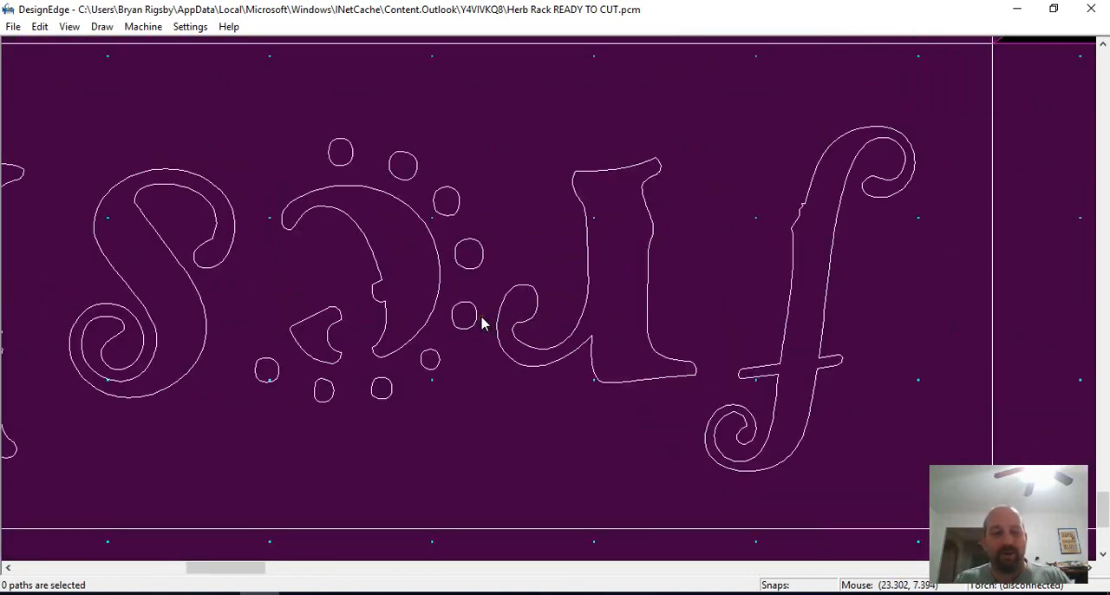
key("c")
scroll(529, 303, "up", 3)
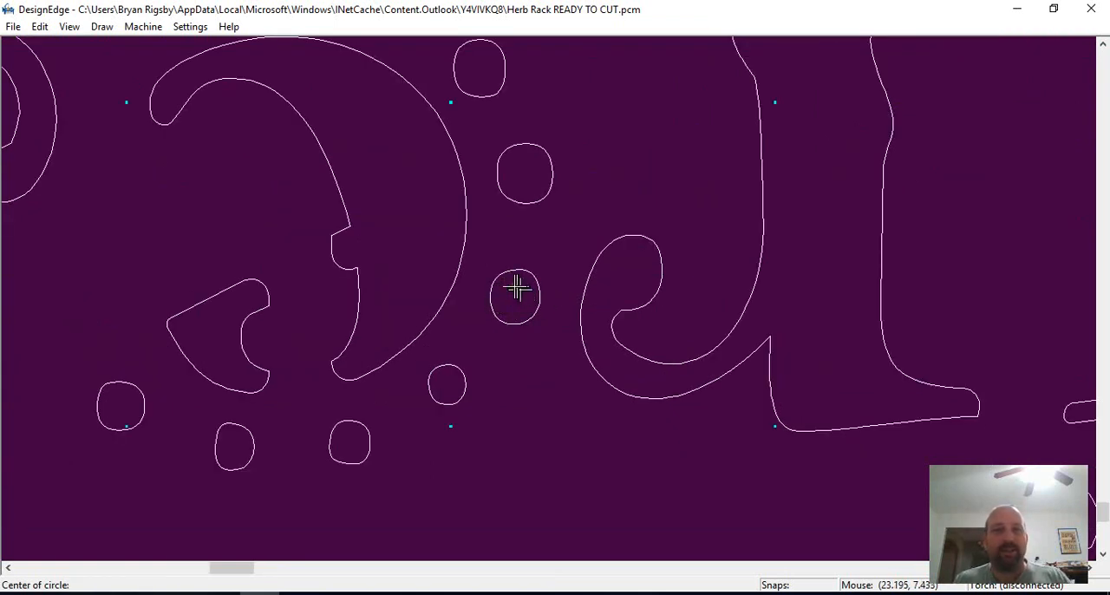
key("Escape")
Examine the handle opening and arched top in the drawing, and the separate cut paths along the curves and dashed fold lines
scroll(510, 296, "down", 5)
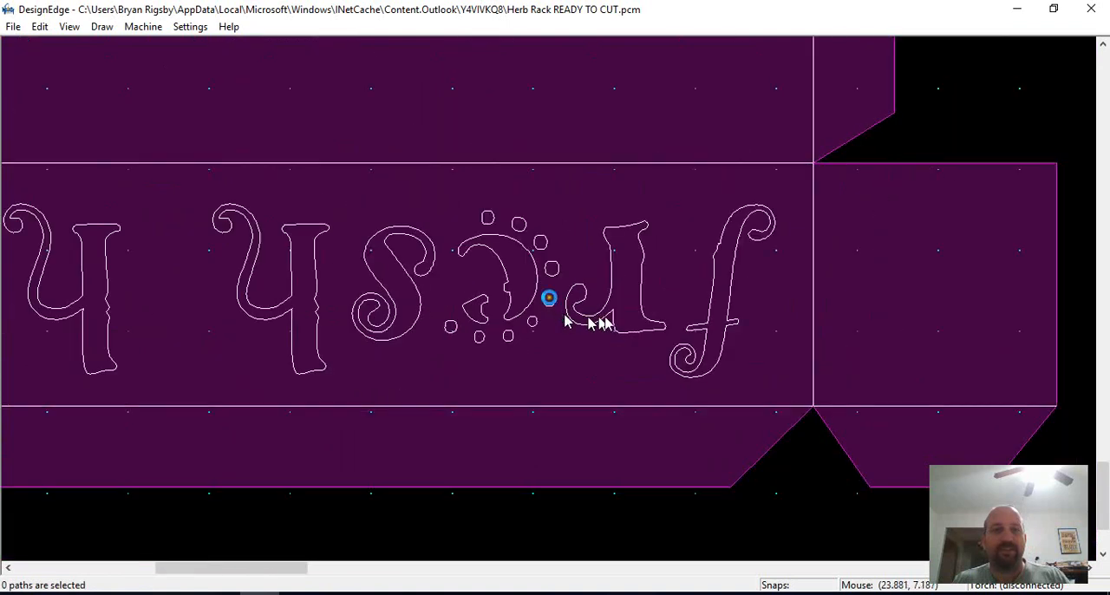
scroll(474, 237, "up", 1)
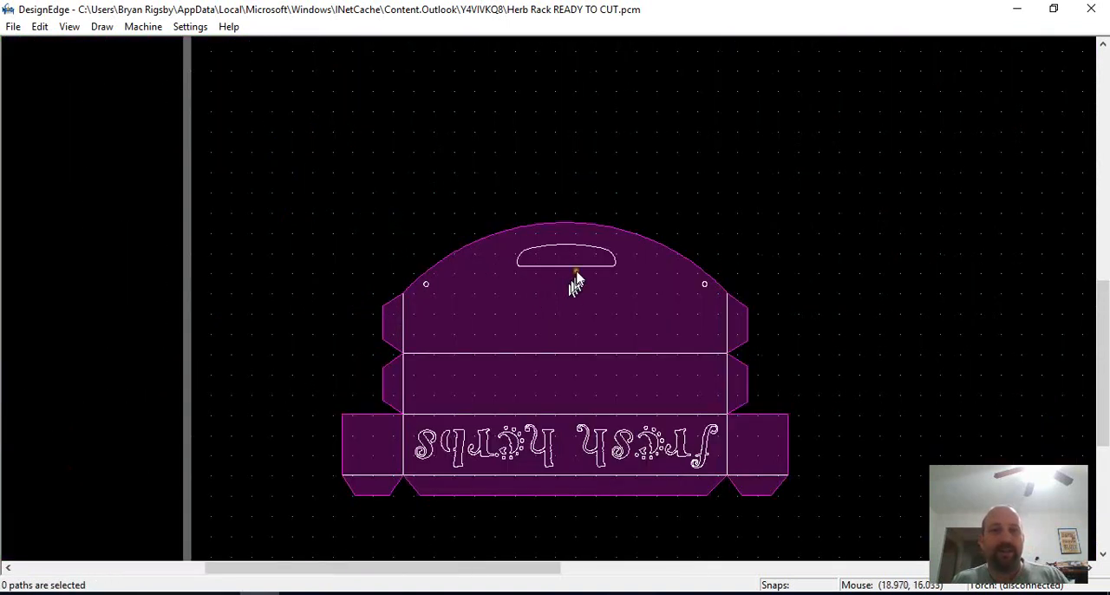
scroll(562, 286, "up", 1)
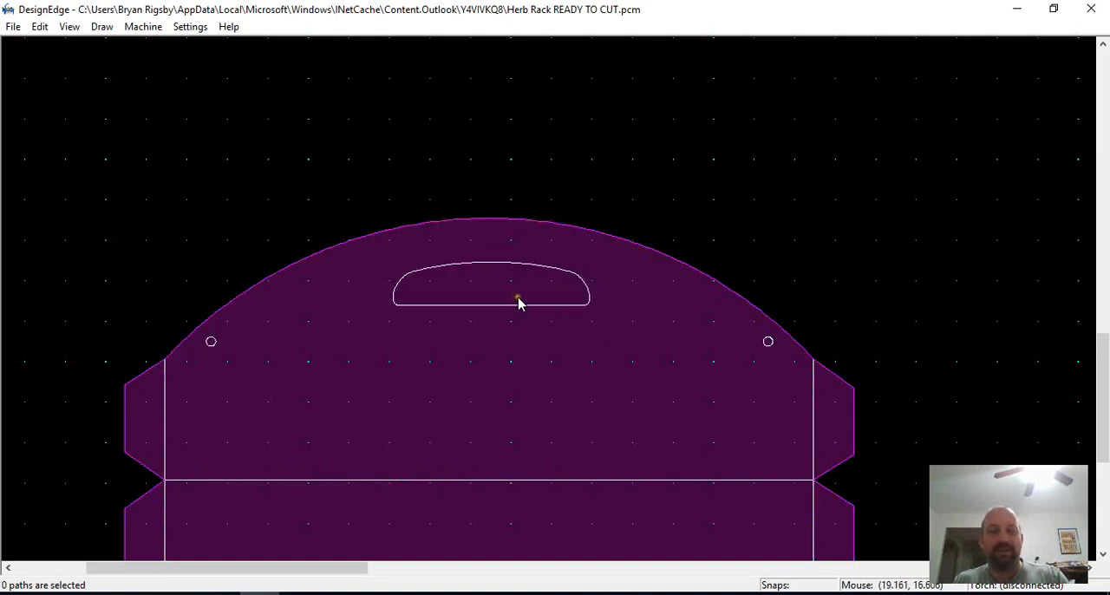
scroll(516, 295, "up", 5)
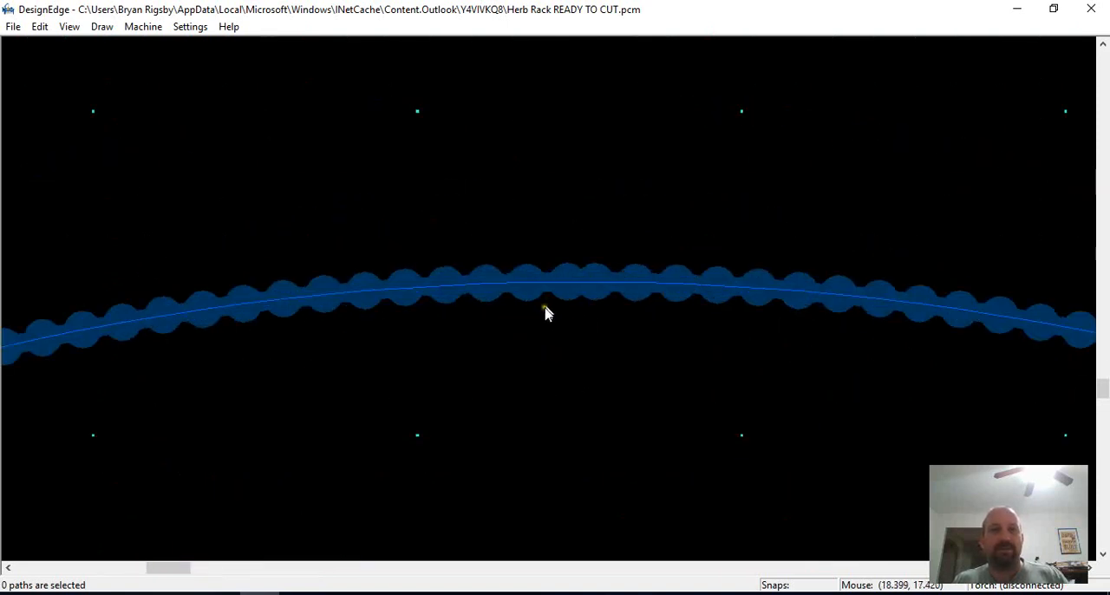
scroll(545, 313, "down", 2)
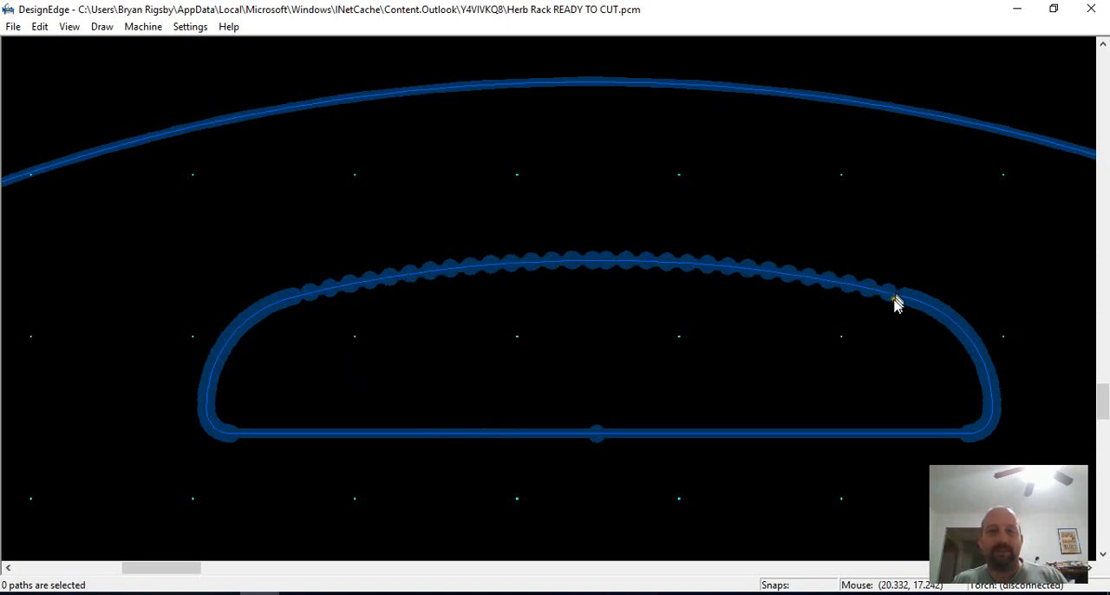
scroll(556, 304, "down", 5)
scroll(555, 302, "up", 6)
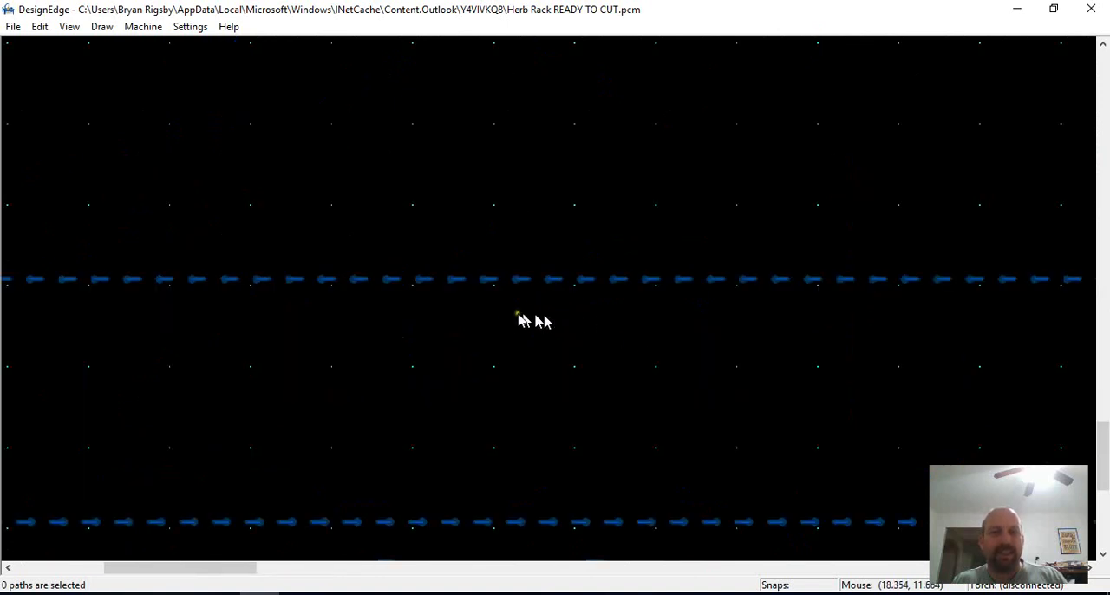
scroll(587, 295, "up", 2)
scroll(546, 293, "down", 6)
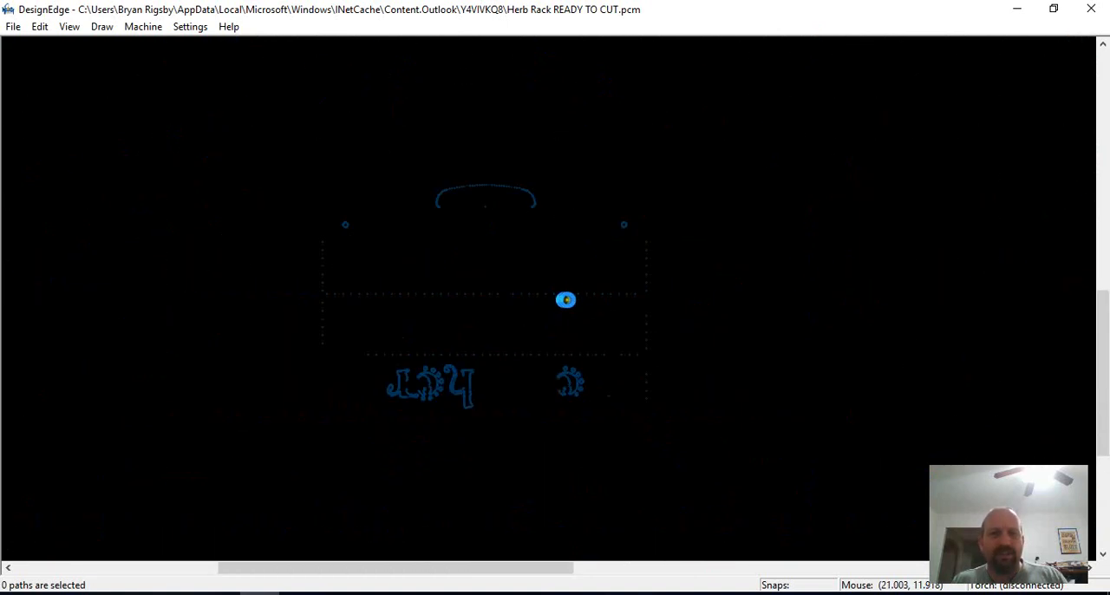
scroll(563, 303, "up", 4)
Select the dashes of the upper horizontal fold line and dimension the line from end to end
mouse_move(671, 254)
left_mouse_down()
mouse_move(221, 364)
mouse_move(42, 330)
left_mouse_up()
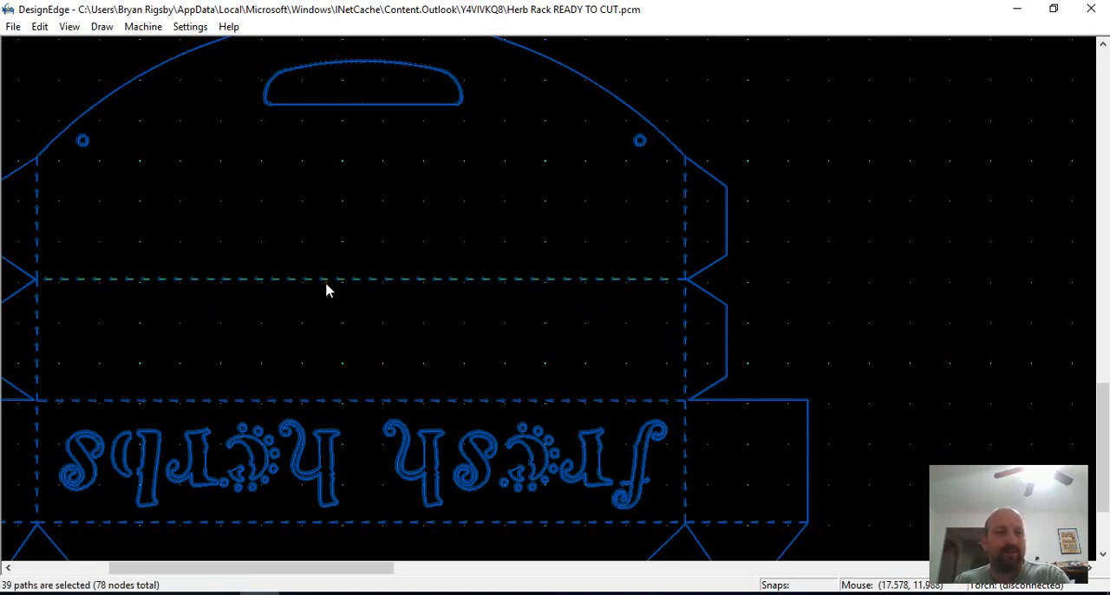
key("d")
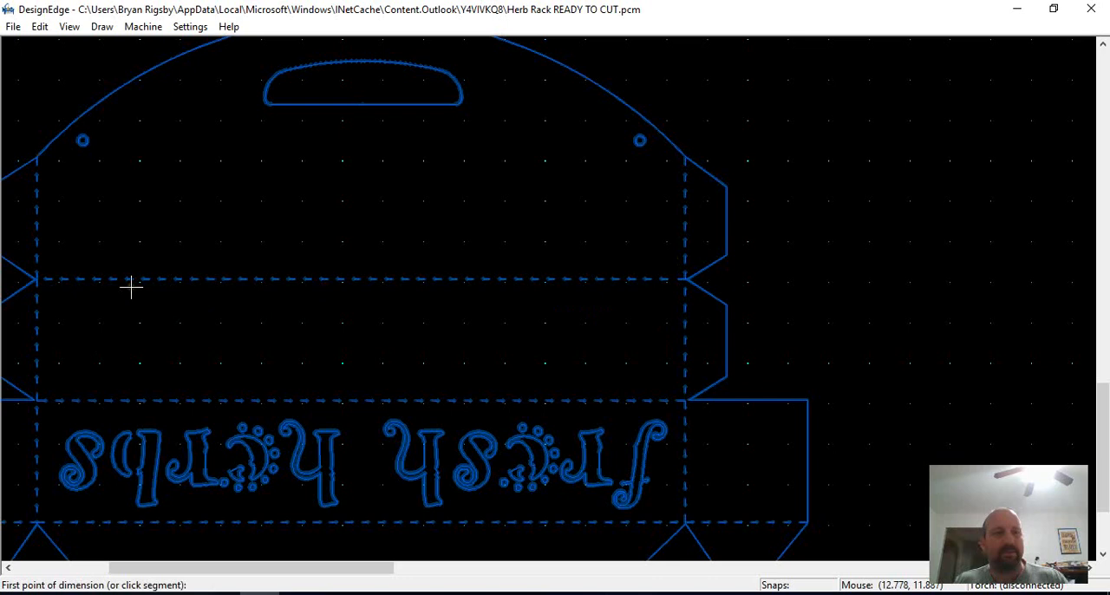
left_click(40, 278)
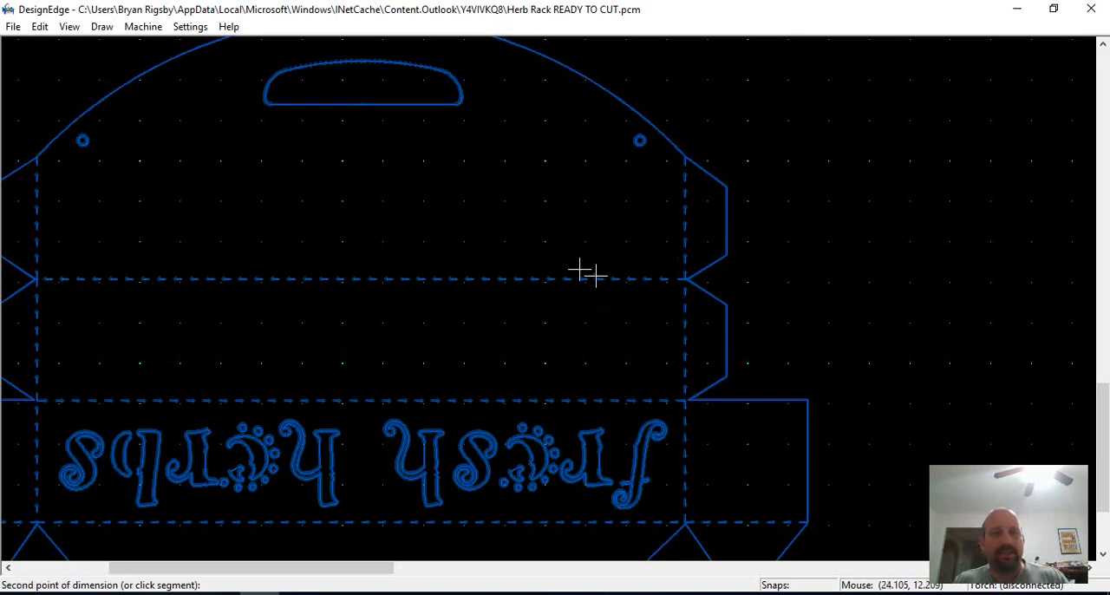
left_click(685, 279)
key("Escape")
Move all of the herb rack's cut paths off the sheet into the empty area beside it
scroll(420, 242, "down", 1)
scroll(568, 297, "up", 1)
scroll(572, 299, "down", 1)
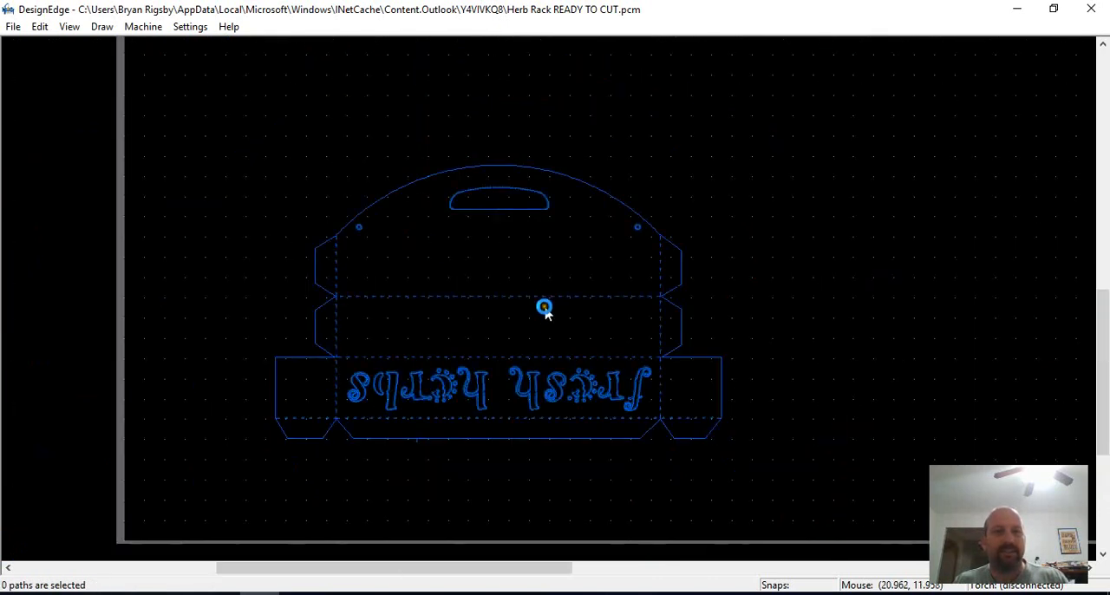
scroll(544, 307, "up", 1)
scroll(541, 311, "down", 1)
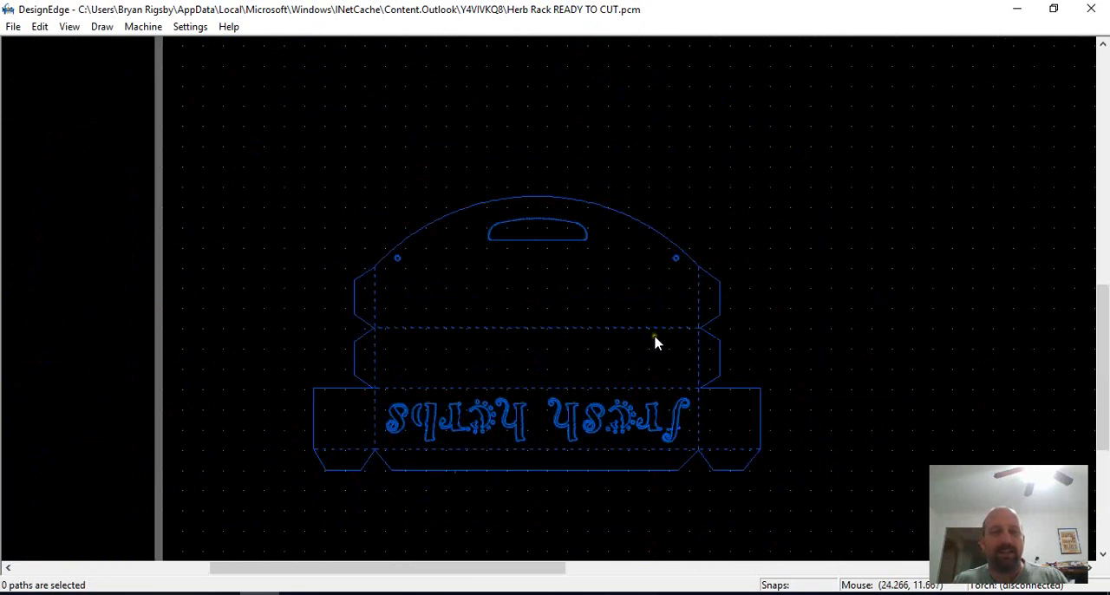
scroll(617, 234, "down", 1)
left_click_drag(711, 144, 292, 434)
scroll(563, 286, "down", 1)
left_click(543, 290)
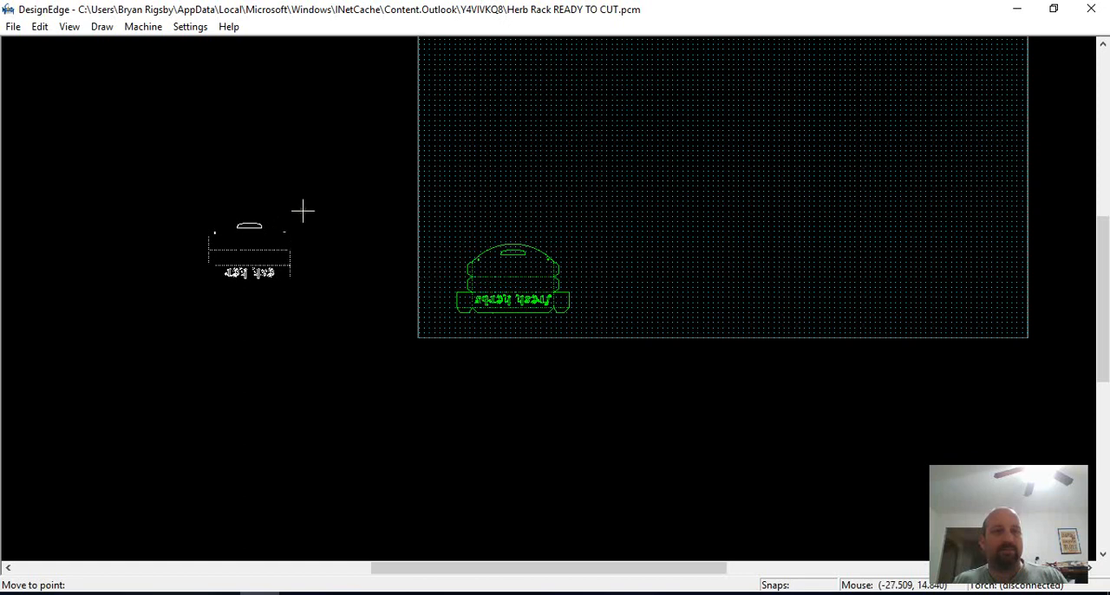
left_click(300, 230)
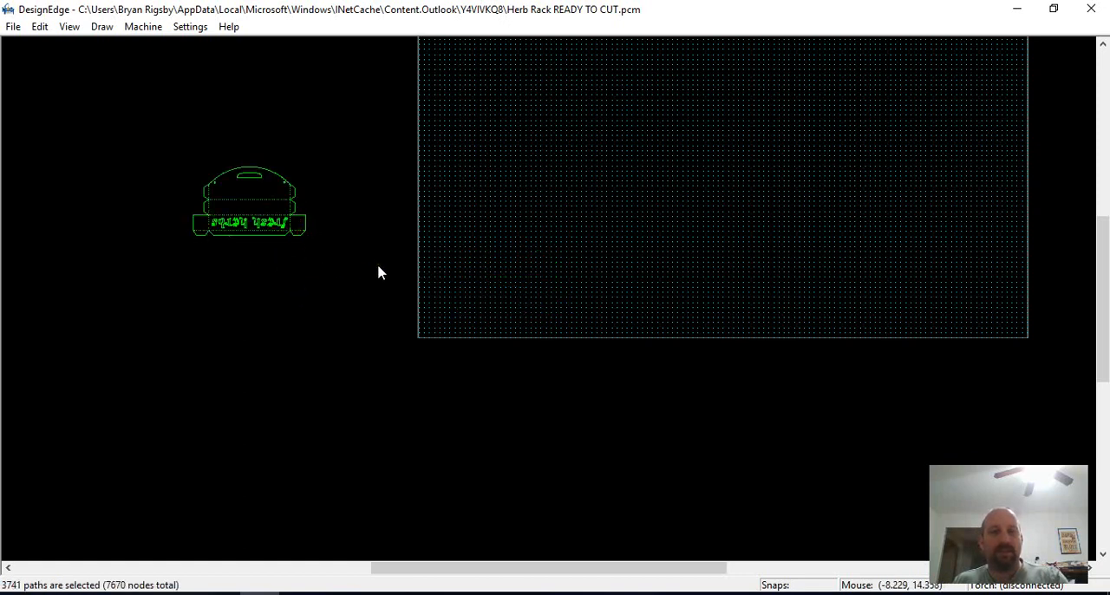
Select the cut paths set aside beside the sheet to examine them, and clear the selection
left_click(431, 280)
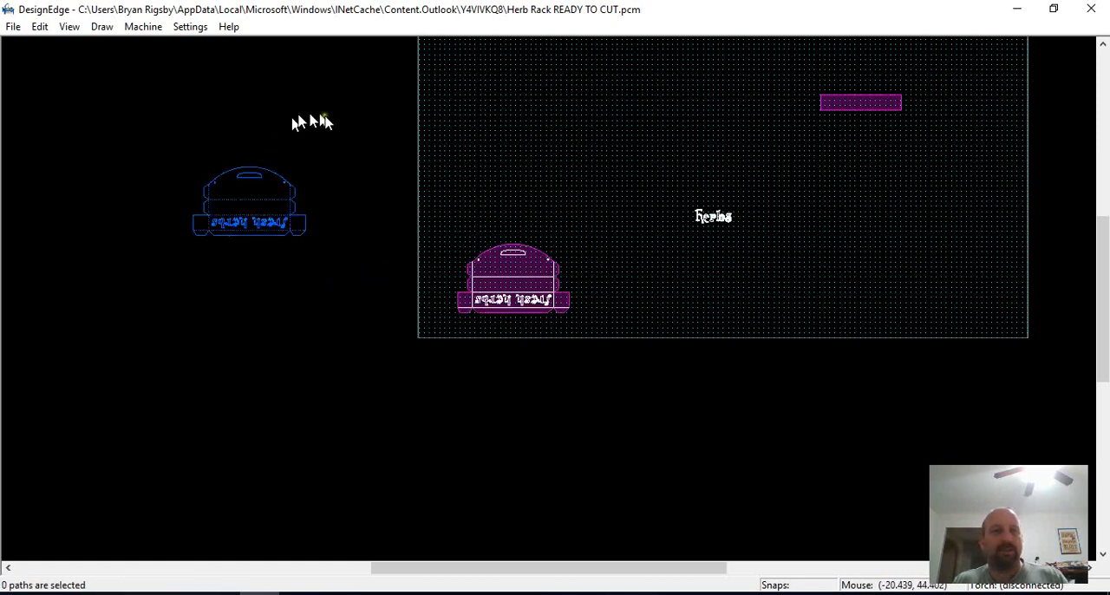
left_click_drag(322, 115, 152, 296)
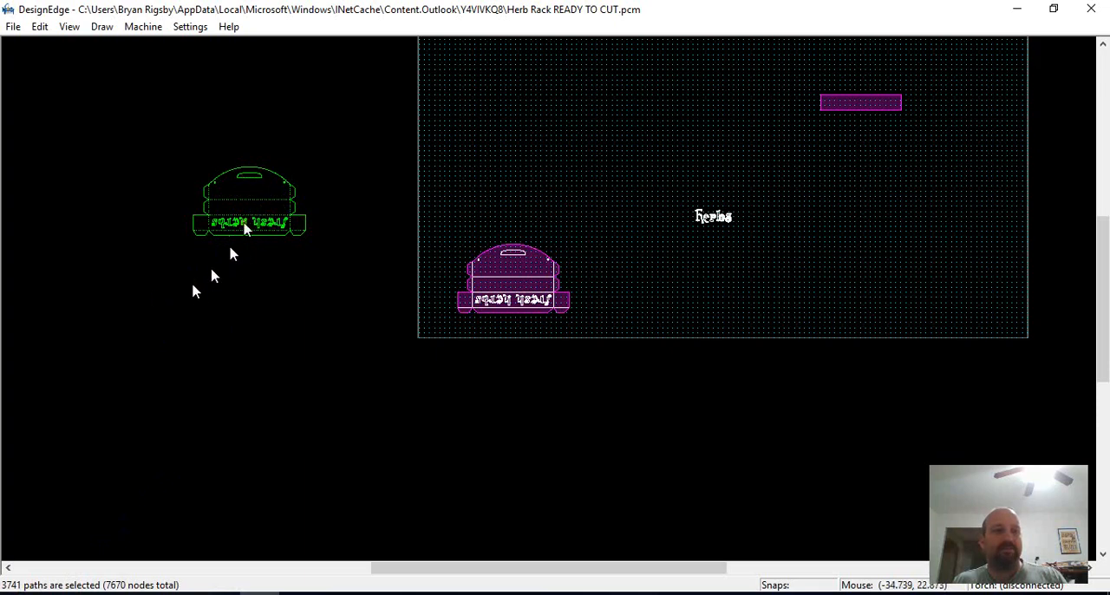
scroll(239, 228, "up", 5)
scroll(640, 289, "down", 3)
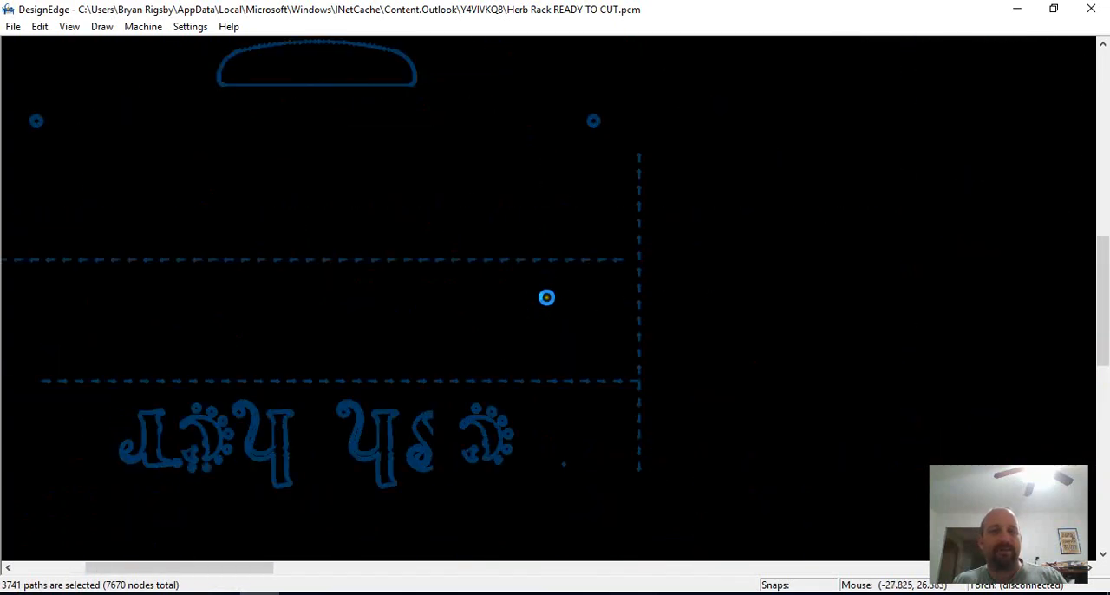
scroll(665, 344, "up", 1)
left_click(623, 314)
Join the segments of the "fresh herbs" lettering into continuous paths and check the resulting letter shapes
scroll(624, 315, "up", 4)
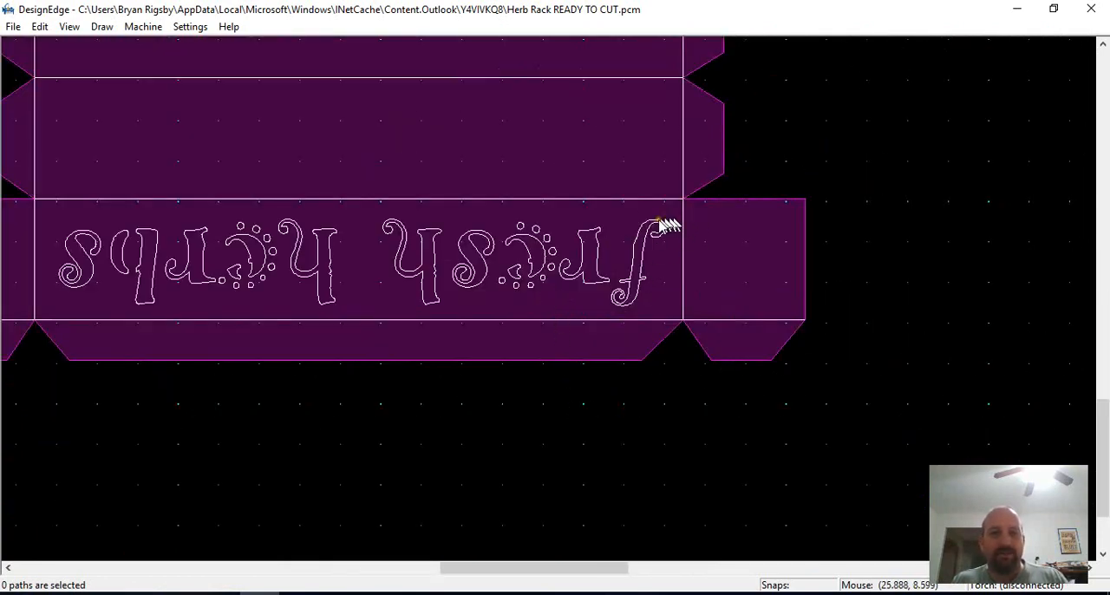
mouse_move(669, 164)
left_mouse_down()
mouse_move(416, 342)
mouse_move(526, 297)
mouse_move(398, 278)
left_mouse_up()
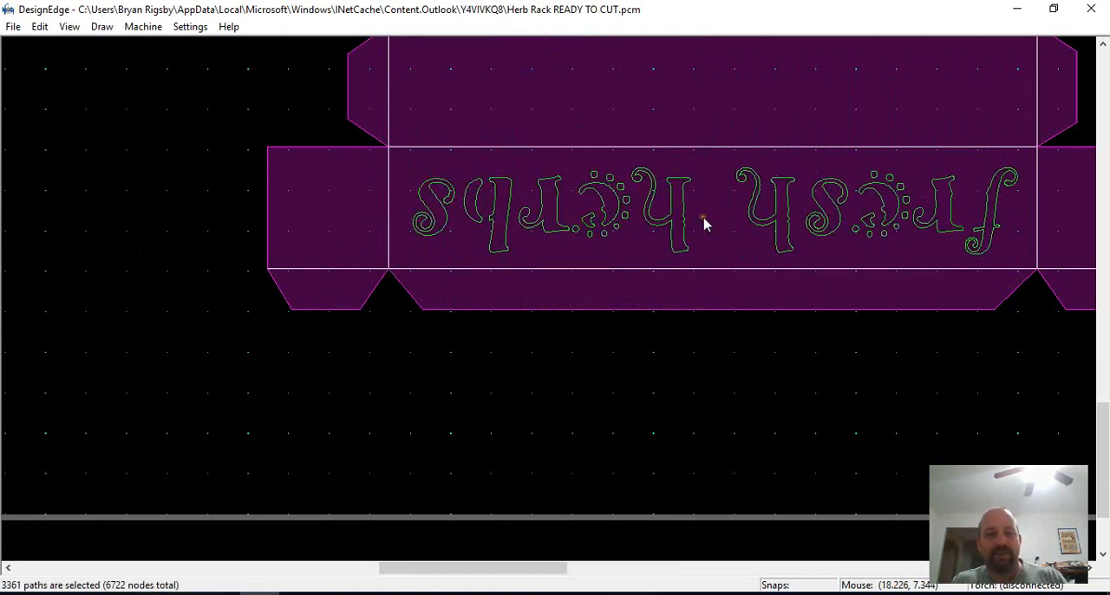
key("ctrl+j")
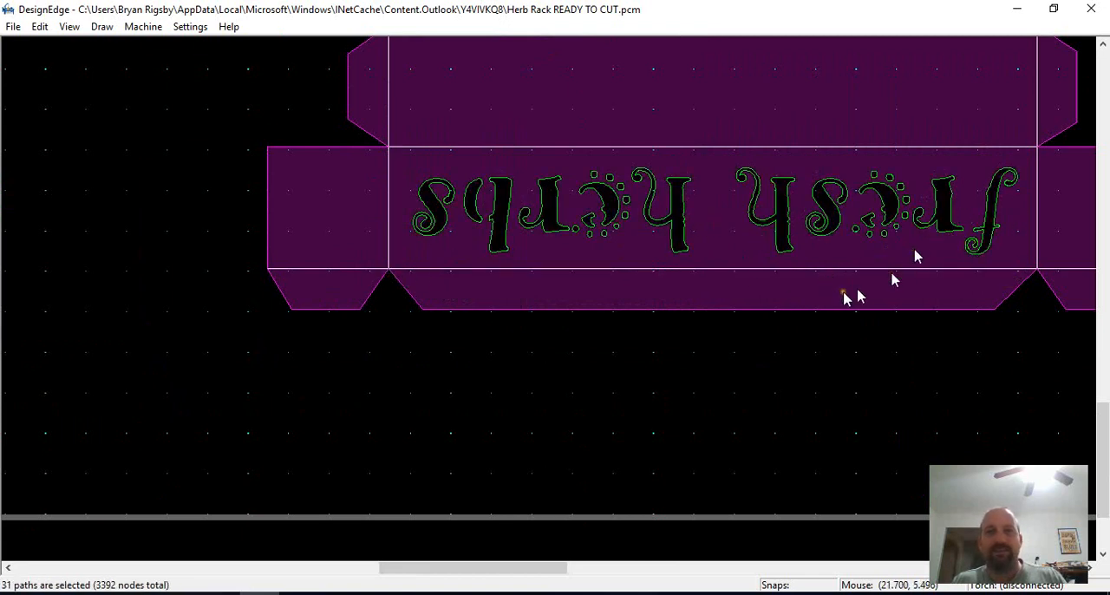
left_click(934, 373)
scroll(912, 238, "up", 2)
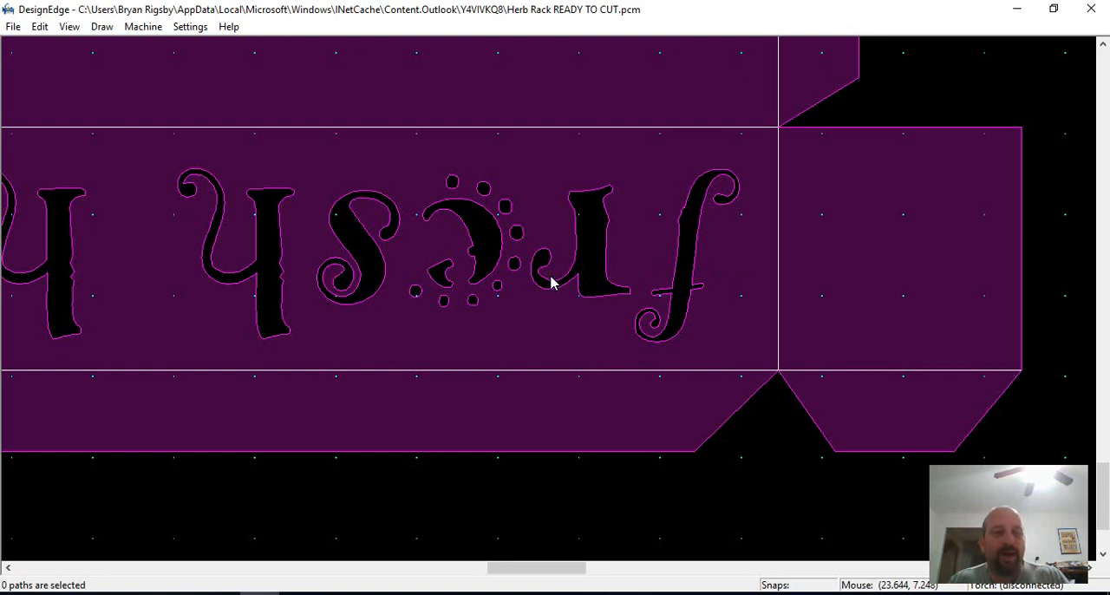
scroll(552, 277, "down", 2)
scroll(498, 303, "up", 2)
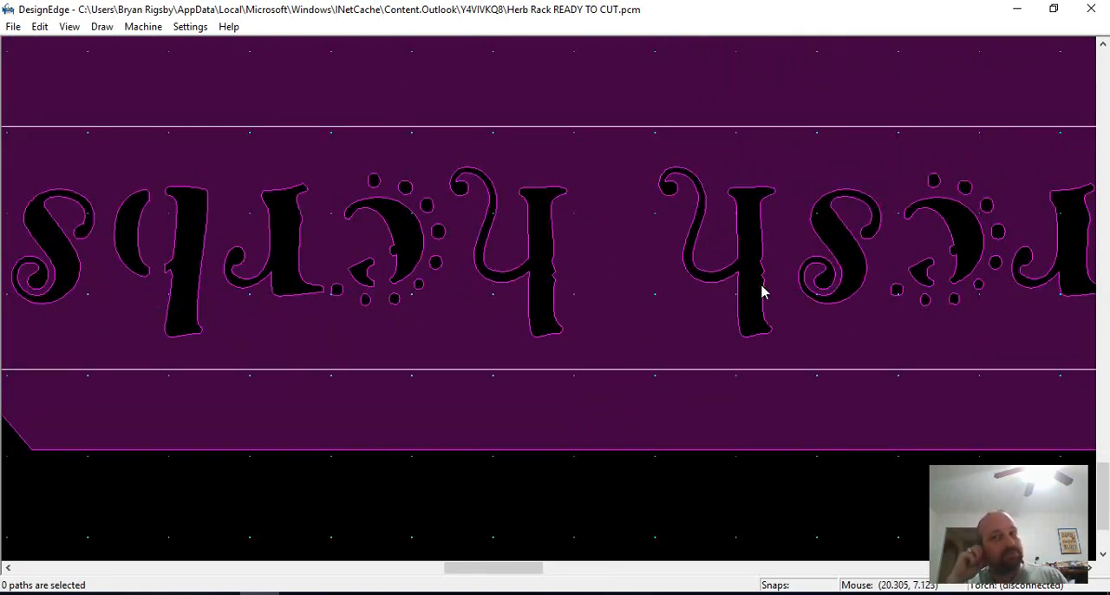
scroll(897, 281, "down", 2)
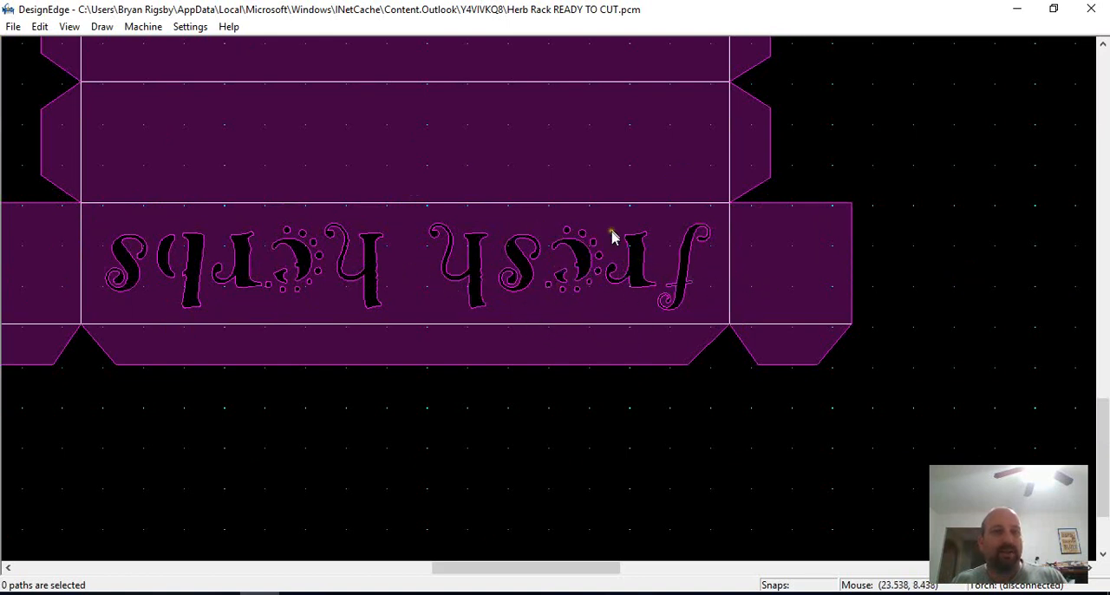
scroll(549, 298, "down", 2)
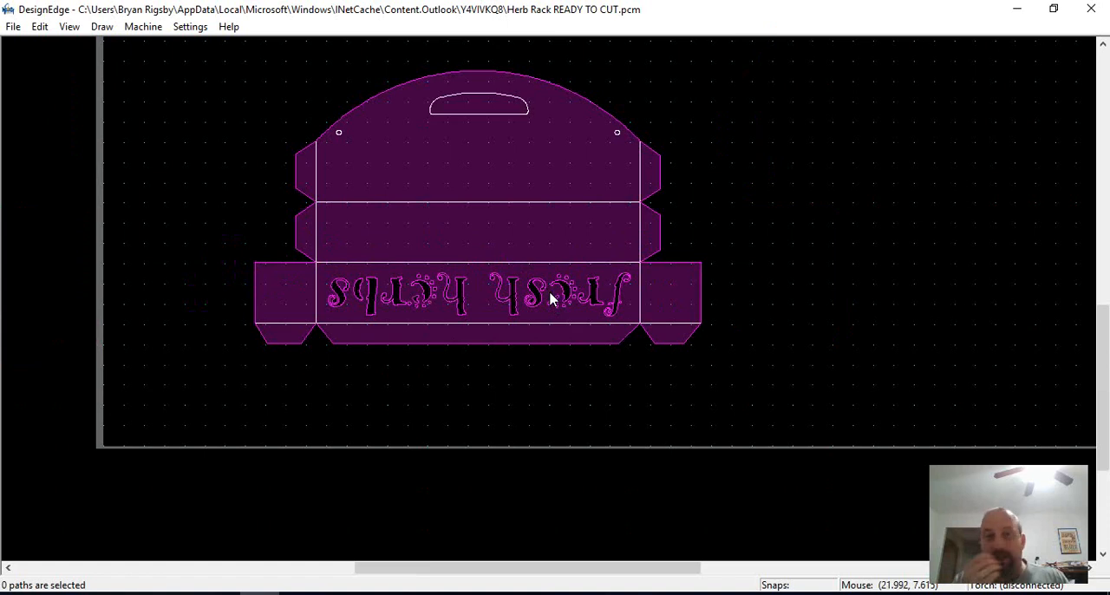
Join the segments of the handle opening and the two small round holes into closed paths
scroll(563, 278, "up", 4)
left_click(483, 314)
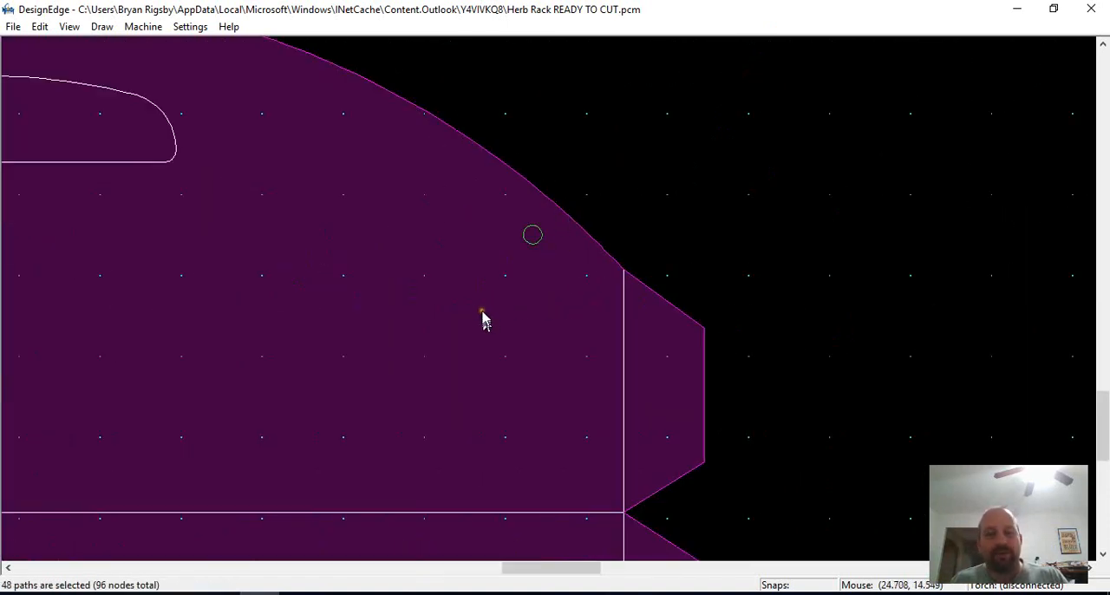
scroll(281, 248, "down", 3)
left_click_drag(578, 142, 113, 377)
key("ctrl+j")
left_click(405, 299)
scroll(415, 330, "down", 1)
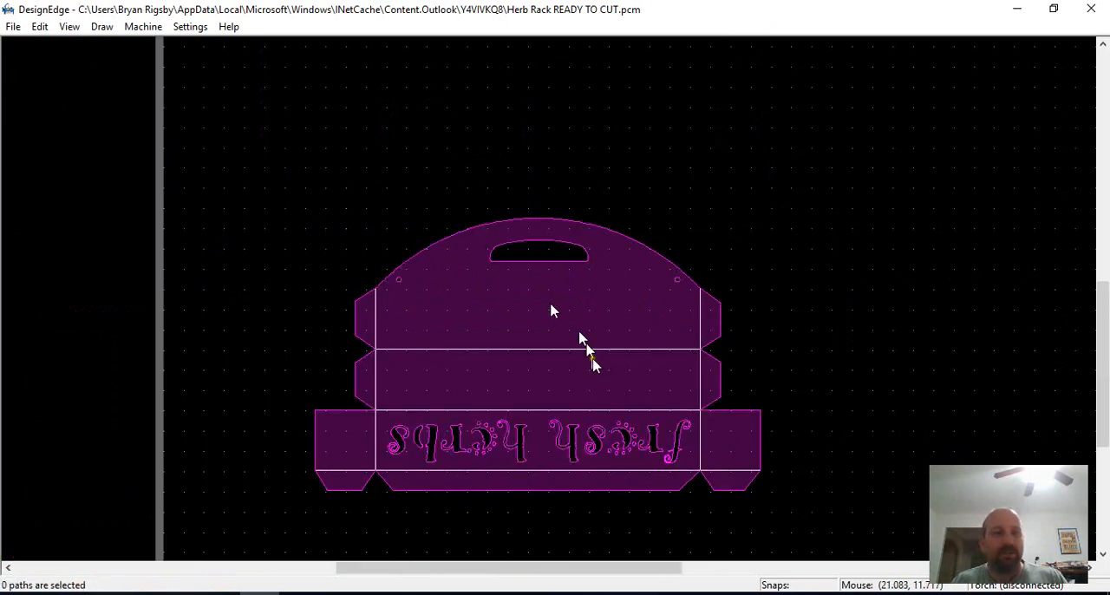
Select the rack's inner bend lines and its outer outline to check which paths belong together
scroll(513, 356, "up", 1)
left_click(551, 277)
scroll(625, 276, "down", 1)
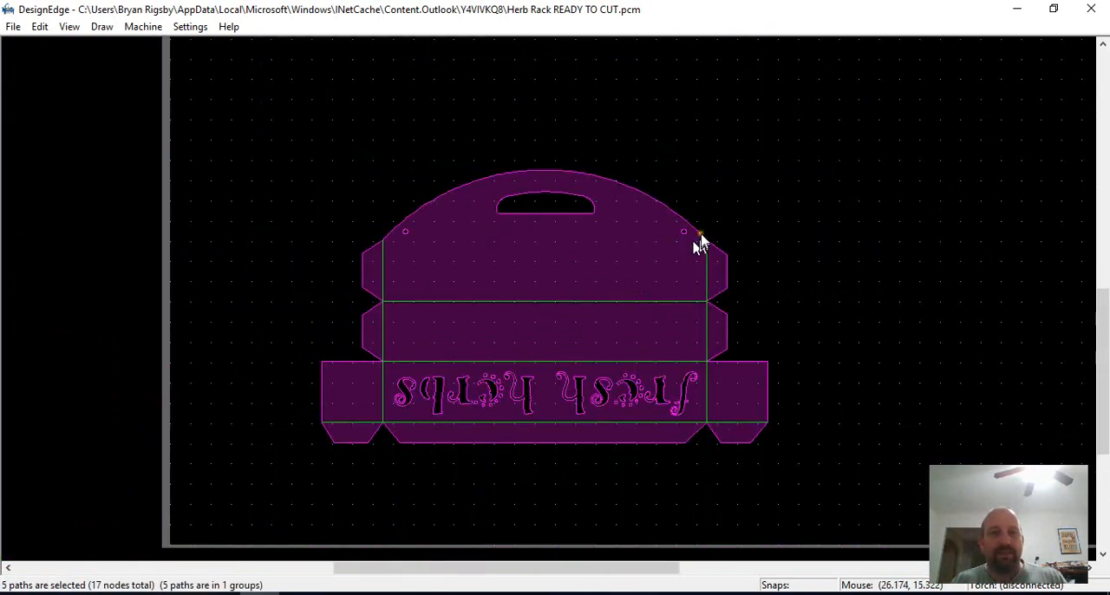
left_click(653, 194)
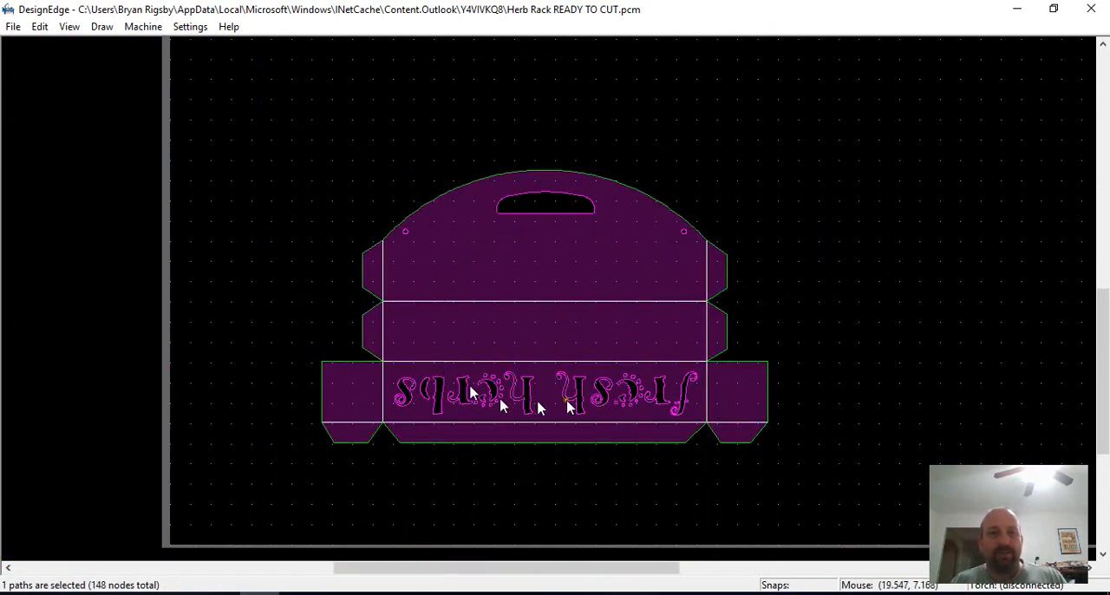
scroll(729, 334, "up", 1)
left_click(436, 252)
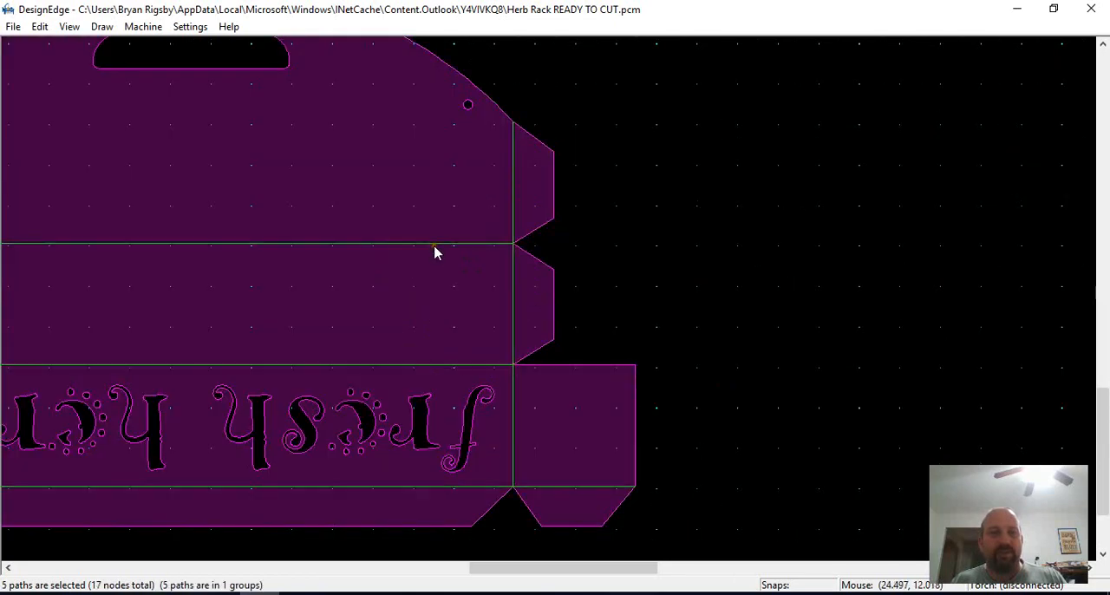
scroll(436, 253, "down", 1)
scroll(555, 305, "up", 1)
scroll(558, 303, "down", 1)
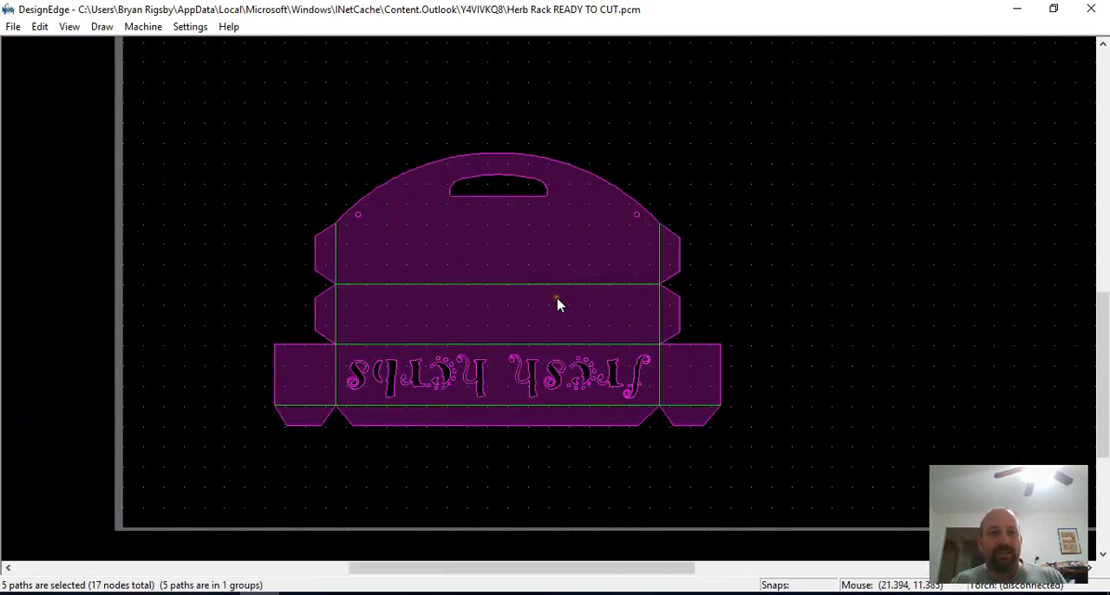
Ungroup the rack's bend lines and select them individually to check each path
left_click(490, 279)
left_click(511, 284)
scroll(662, 304, "up", 1)
left_click(530, 353)
left_click(573, 273)
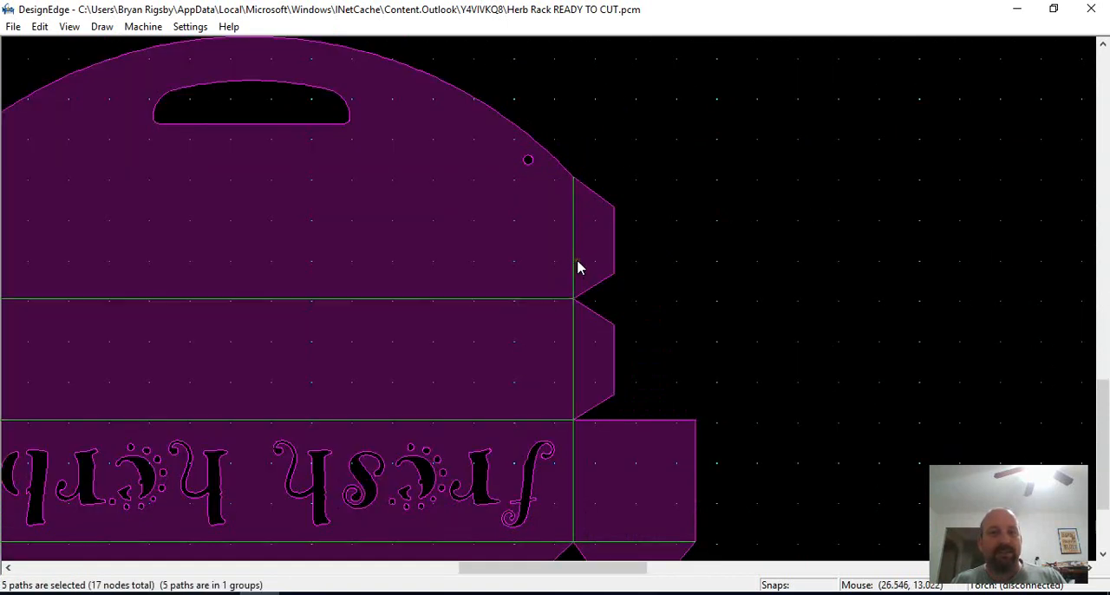
scroll(540, 297, "down", 1)
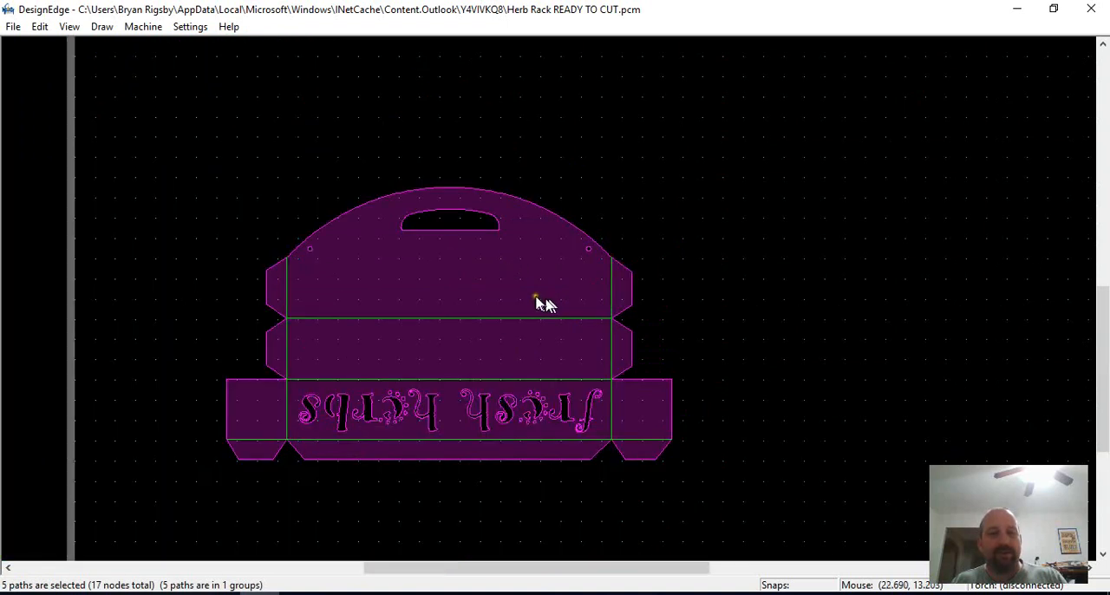
left_click(540, 300)
left_click(610, 298)
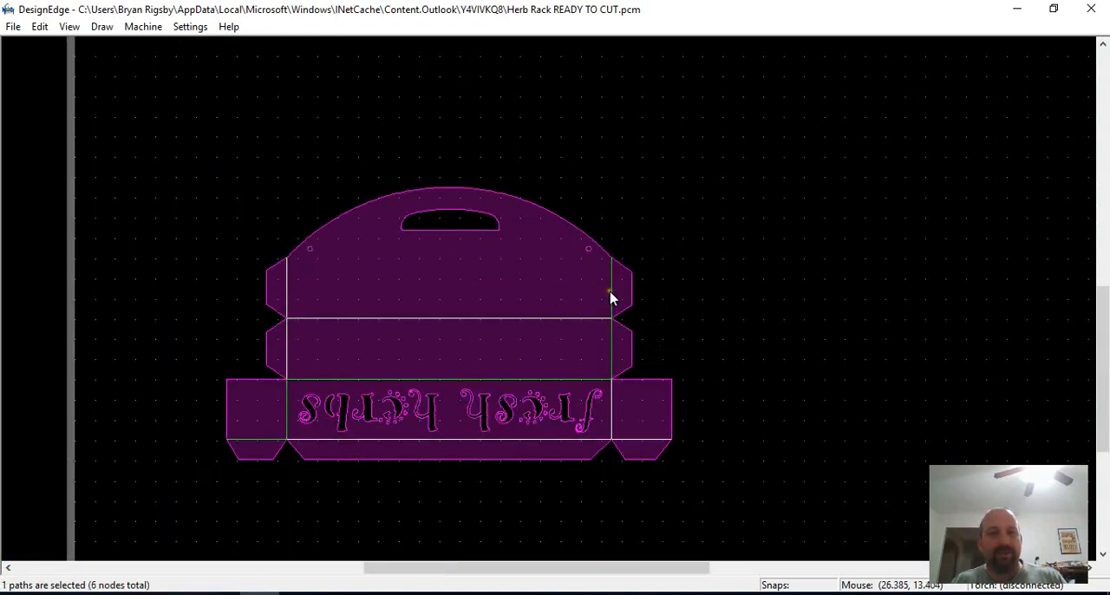
left_click(638, 441)
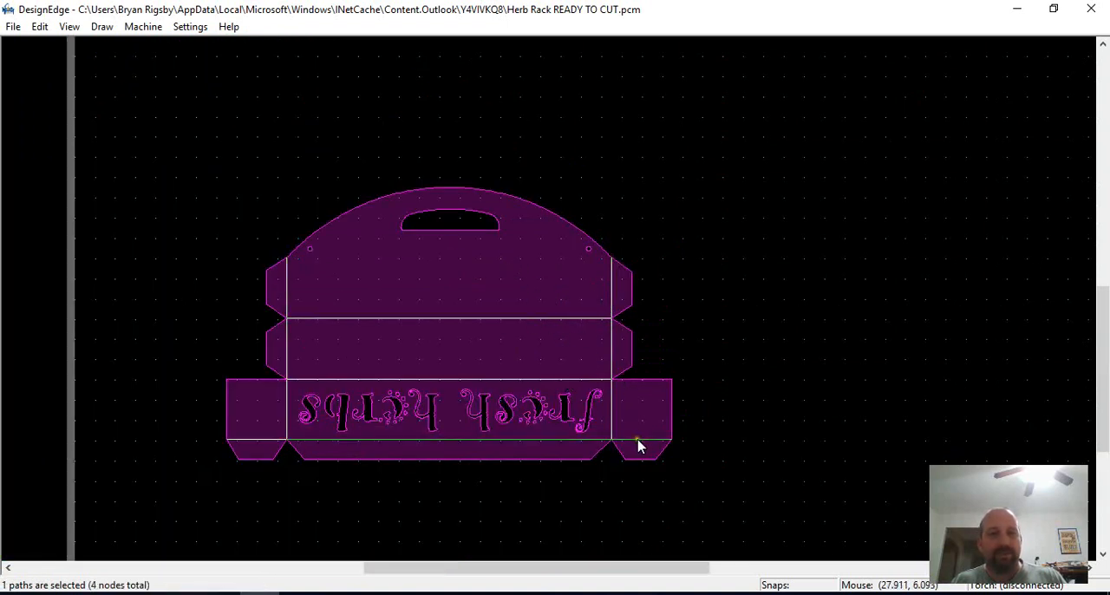
left_click(610, 348)
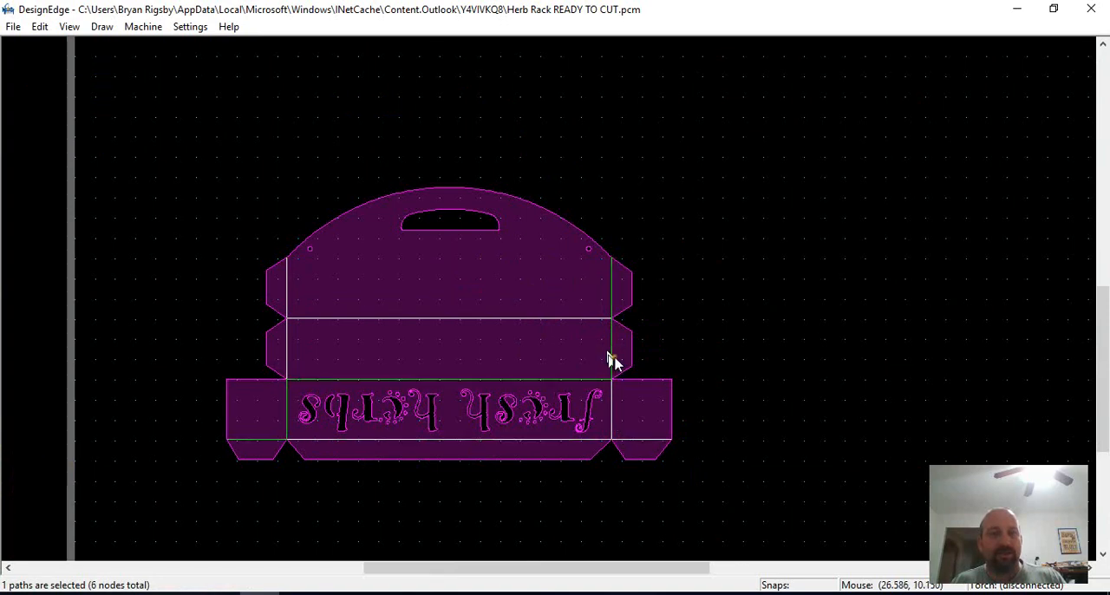
left_click(577, 354)
scroll(577, 354, "down", 1)
scroll(542, 292, "up", 1)
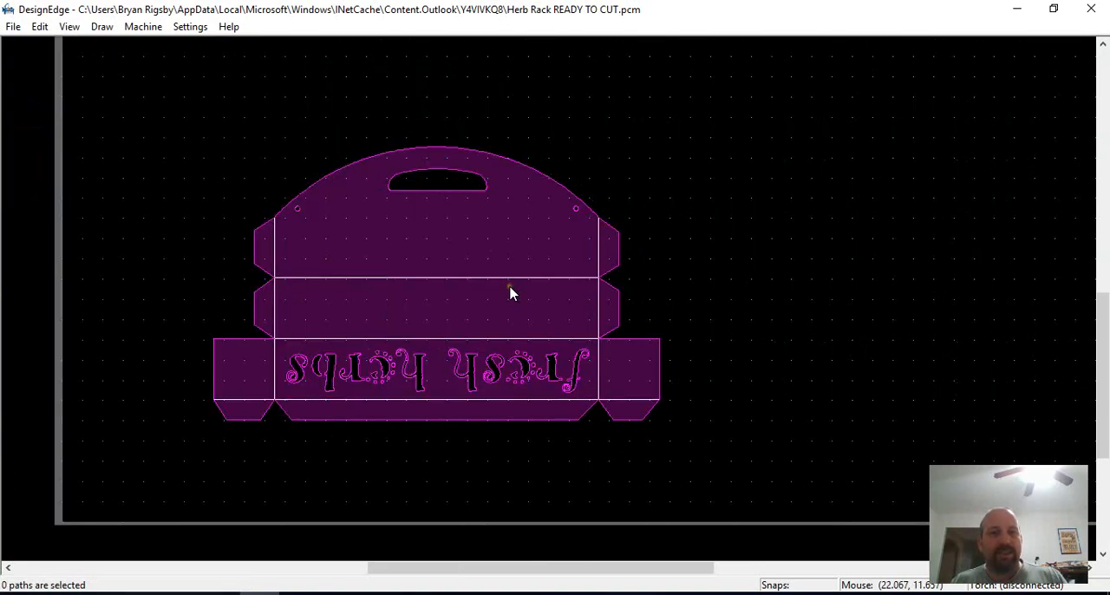
scroll(625, 344, "down", 1)
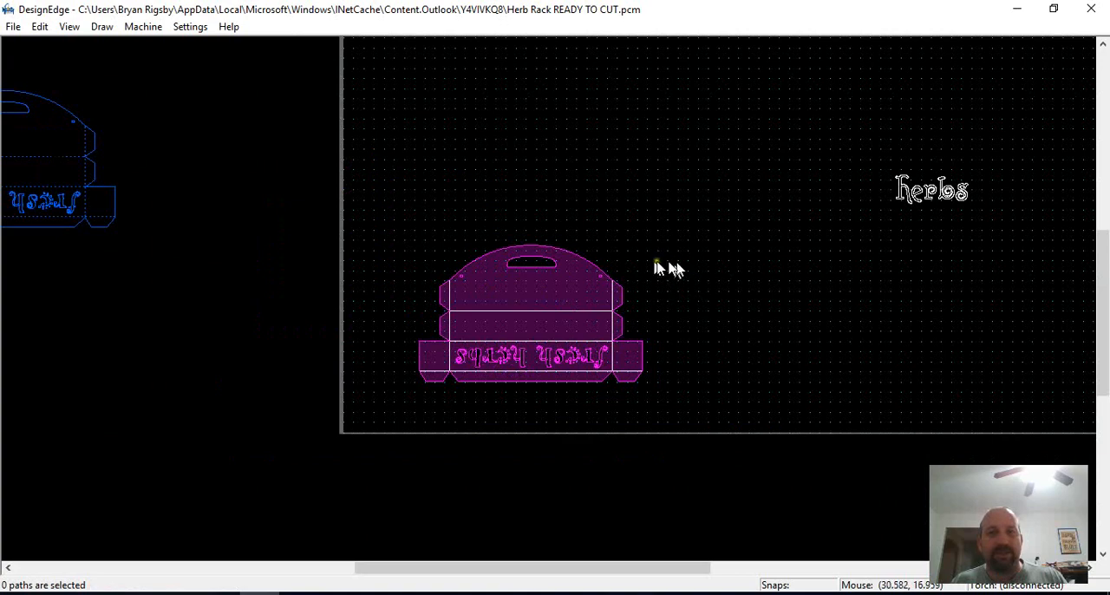
Set the cutter kerf width to 0.045 inch, pierce lead-in length to 0.15 inch and additional bend material to 20%
scroll(442, 369, "up", 1)
key("alt+s")
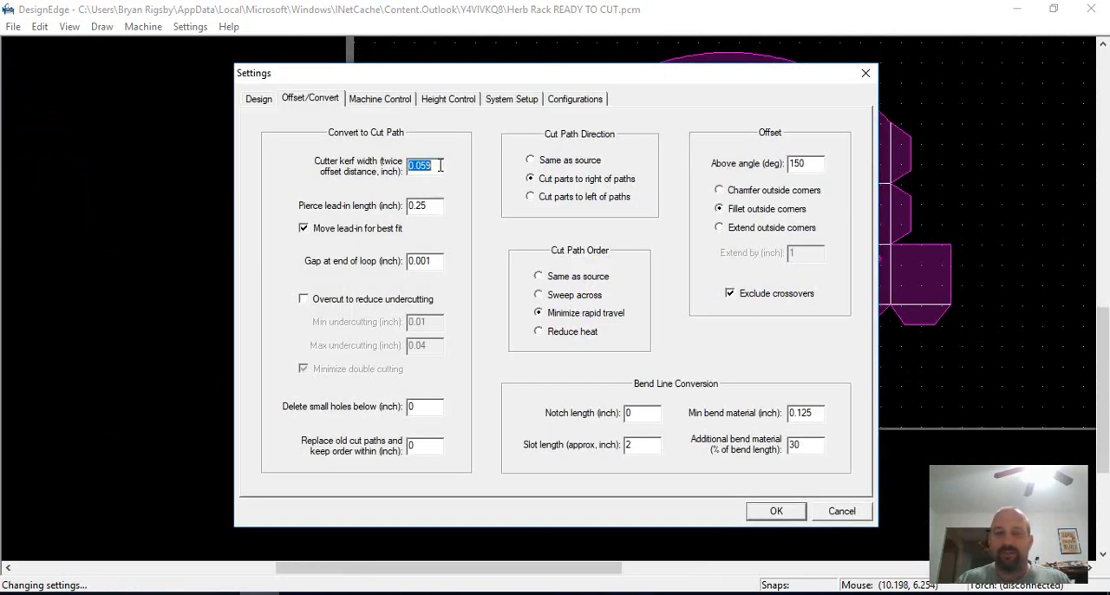
type("0.045")
key("Tab")
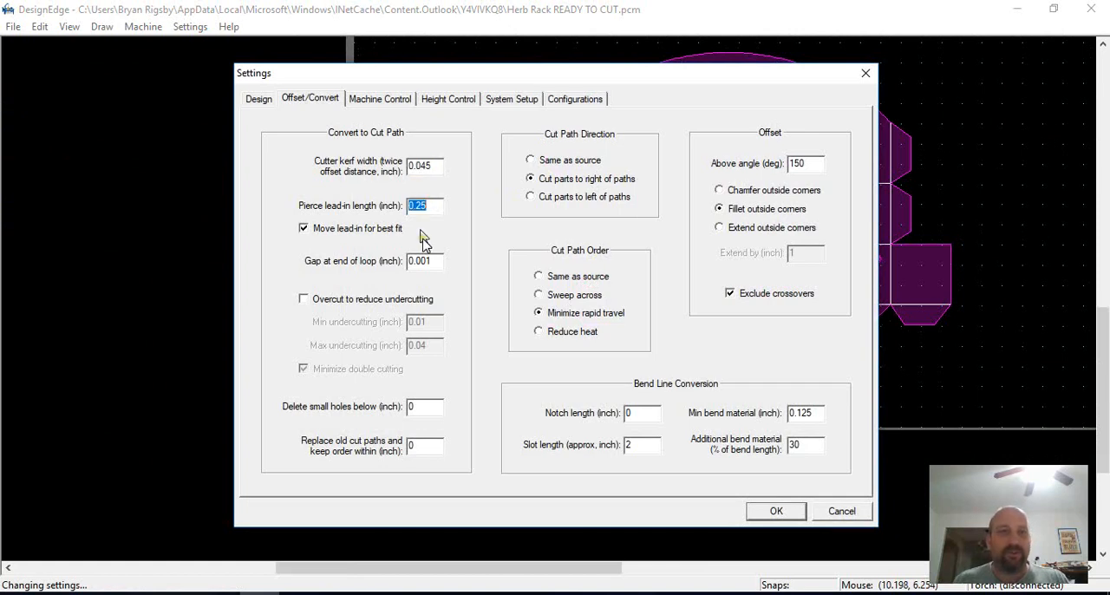
type(".1")
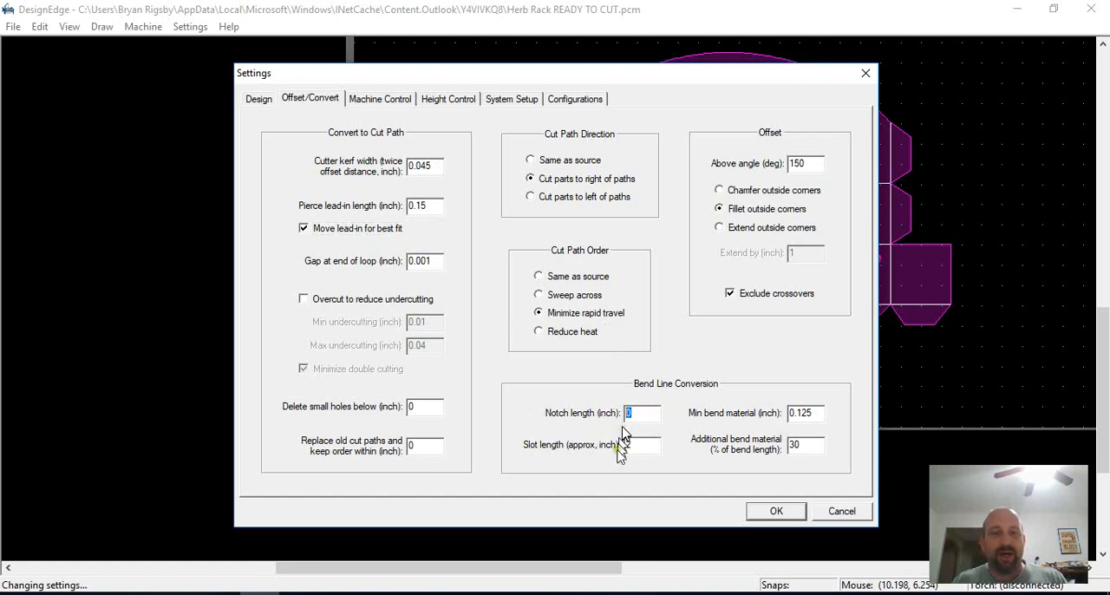
key("Tab")
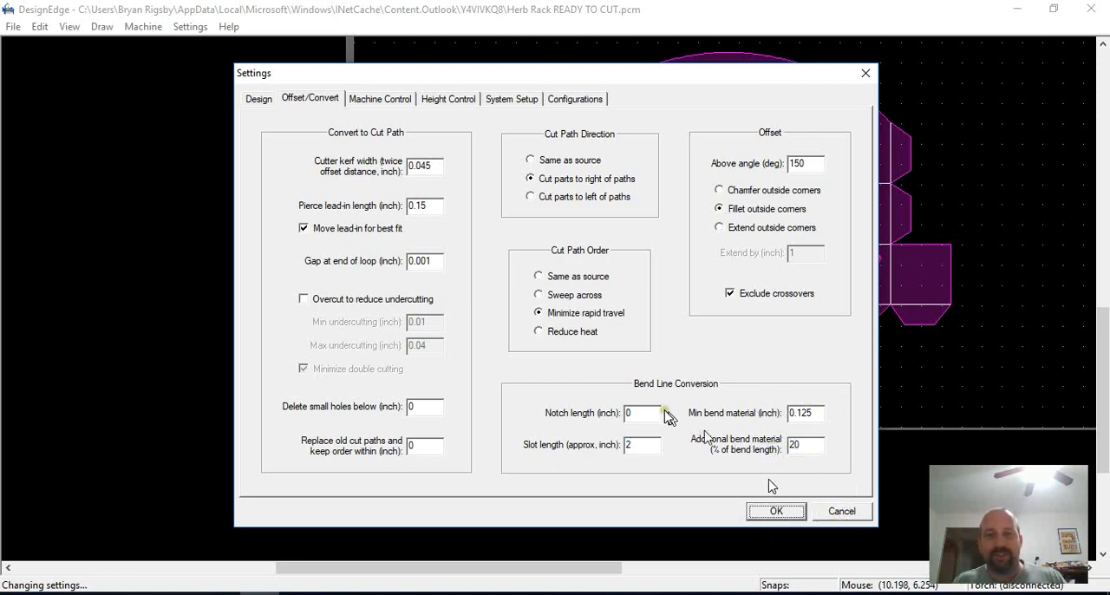
left_click(777, 518)
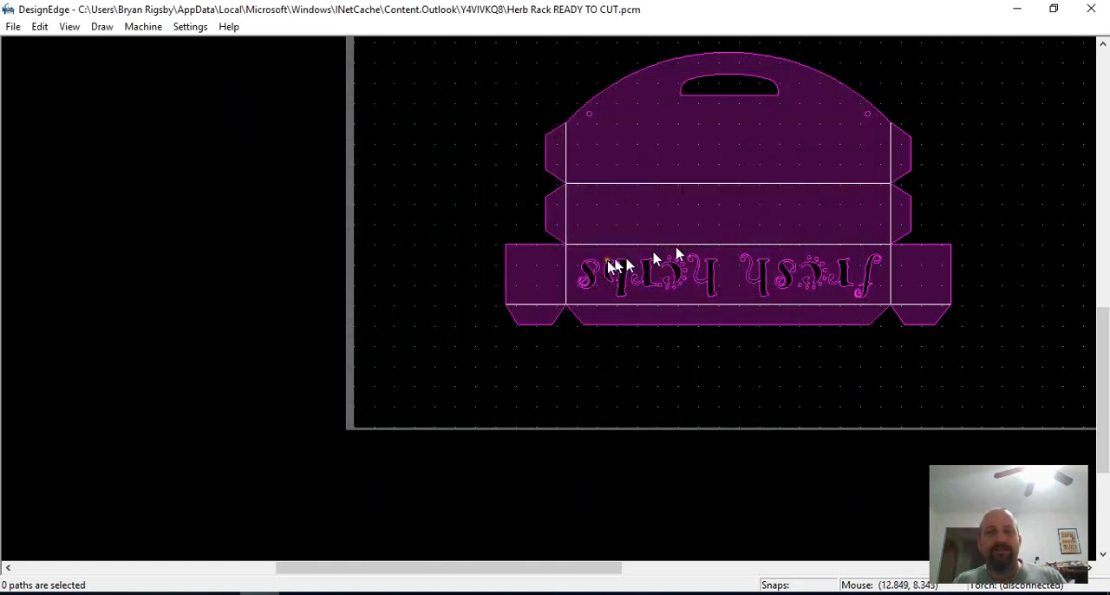
Convert the herb rack to cut paths with the lead-in at the left end flap's upper corner, converting bend lines automatically
scroll(590, 275, "down", 1)
scroll(547, 317, "up", 3)
key("c")
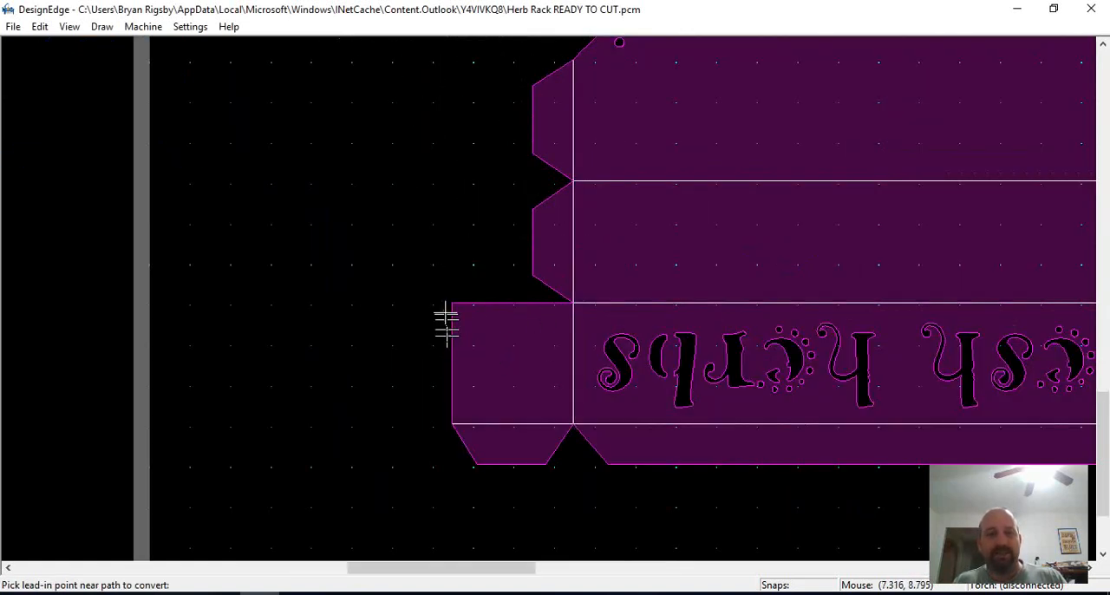
left_click(450, 299)
left_click(496, 330)
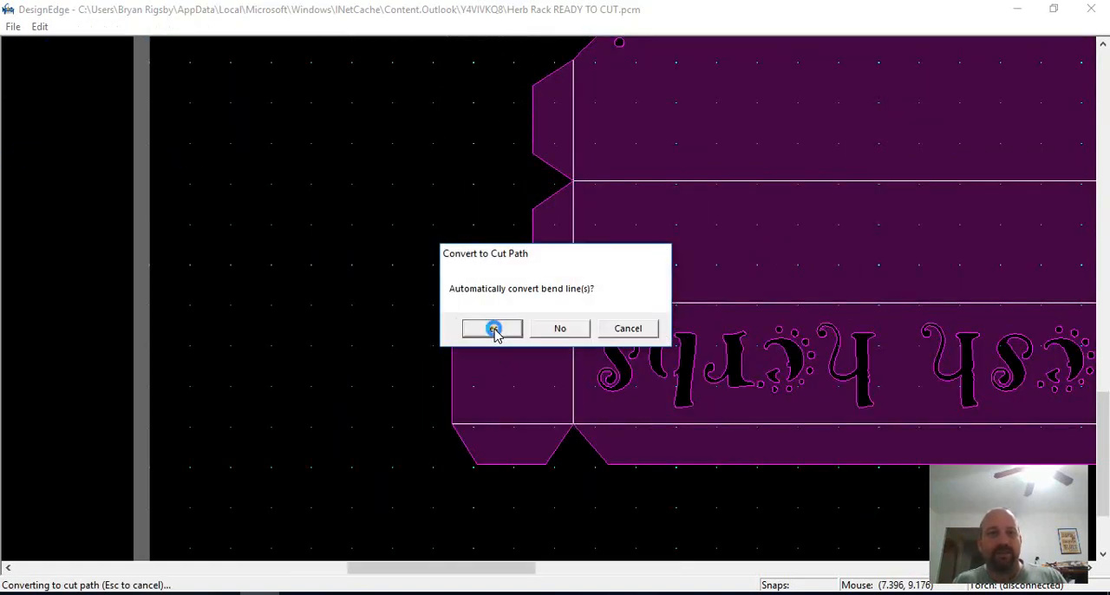
left_click(484, 332)
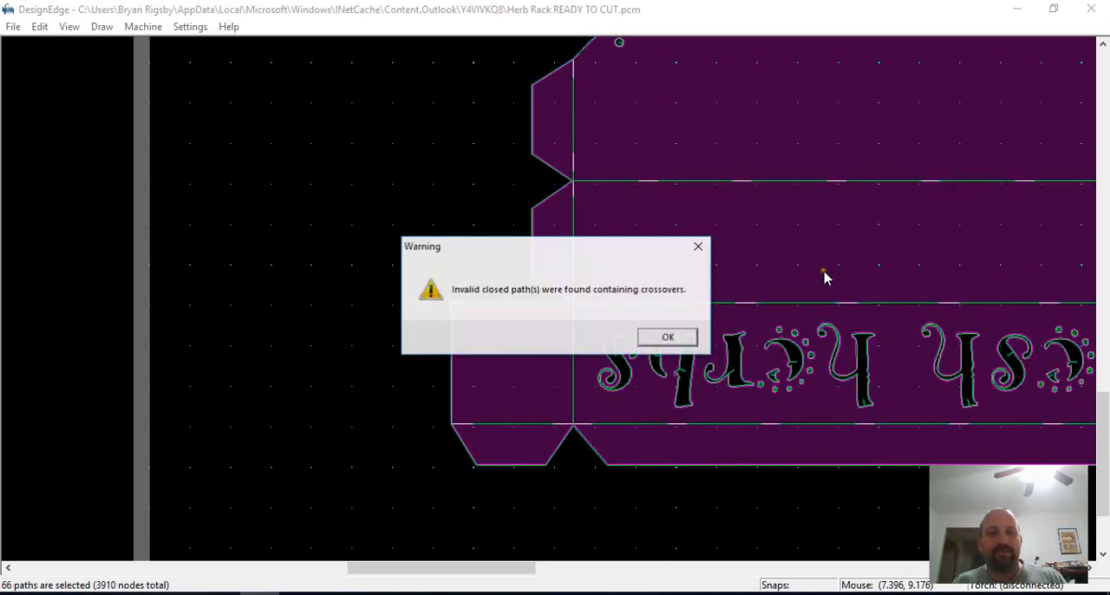
left_click(664, 335)
Undo the cut path conversion of the herb rack
scroll(550, 300, "down", 1)
key("Escape")
scroll(562, 307, "up", 1)
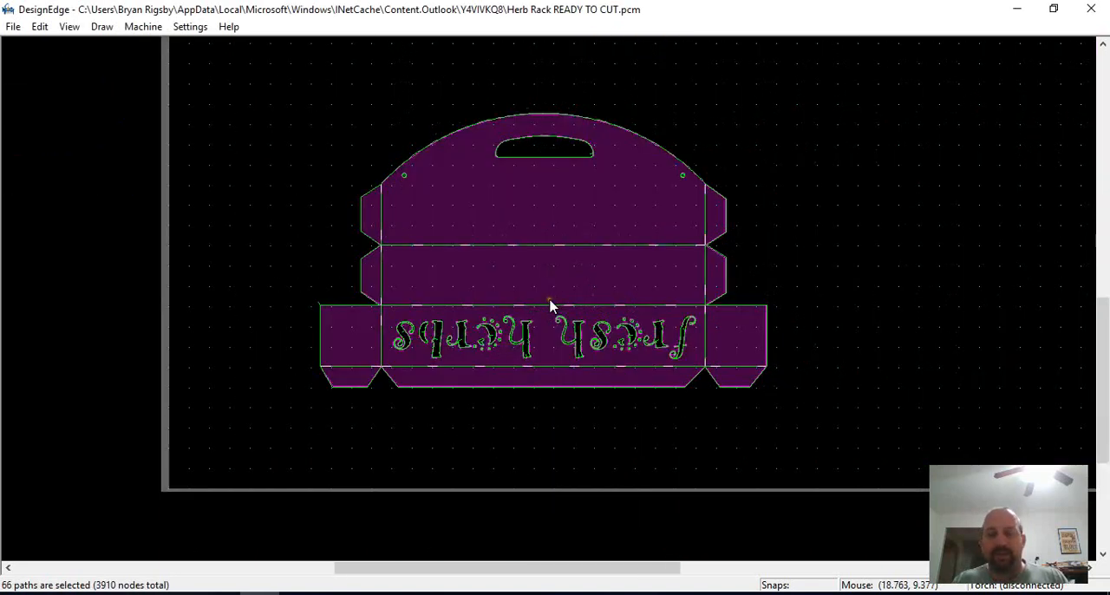
key("Escape")
Check all of the rack's source paths for crossovers and examine the marked point by the "r" in "fresh"
scroll(550, 301, "down", 1)
left_click_drag(706, 150, 287, 459)
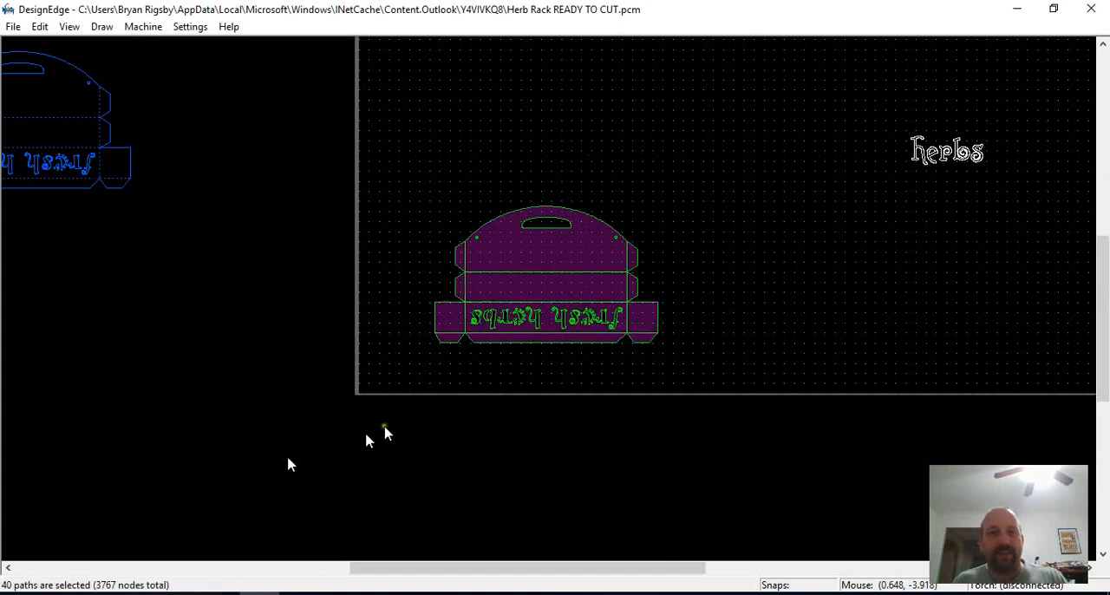
key("ctrl+i")
left_click(578, 328)
scroll(594, 327, "up", 1)
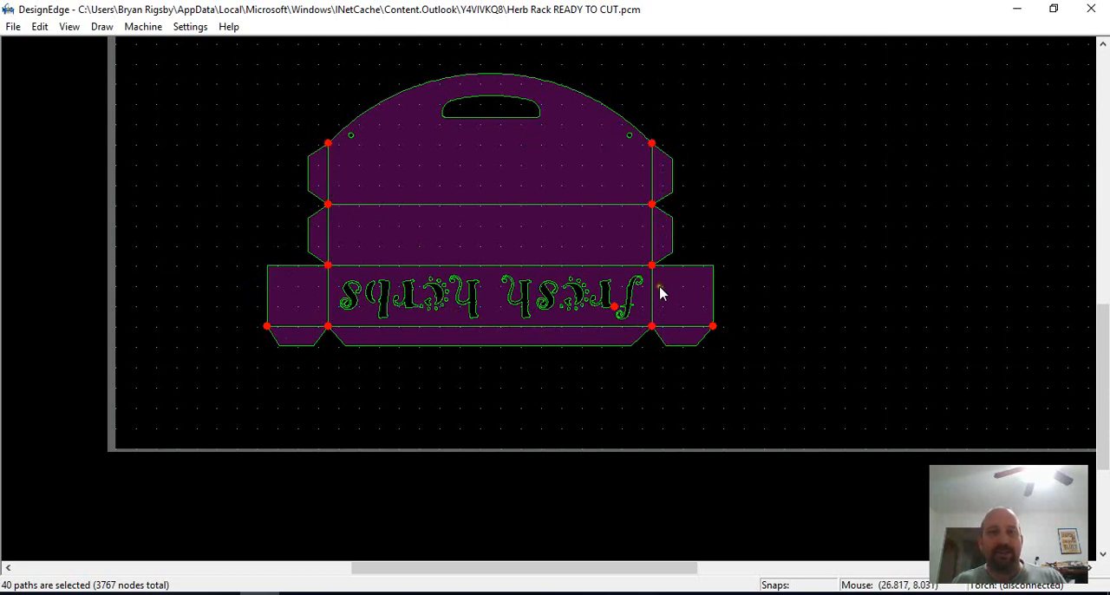
scroll(611, 321, "up", 2)
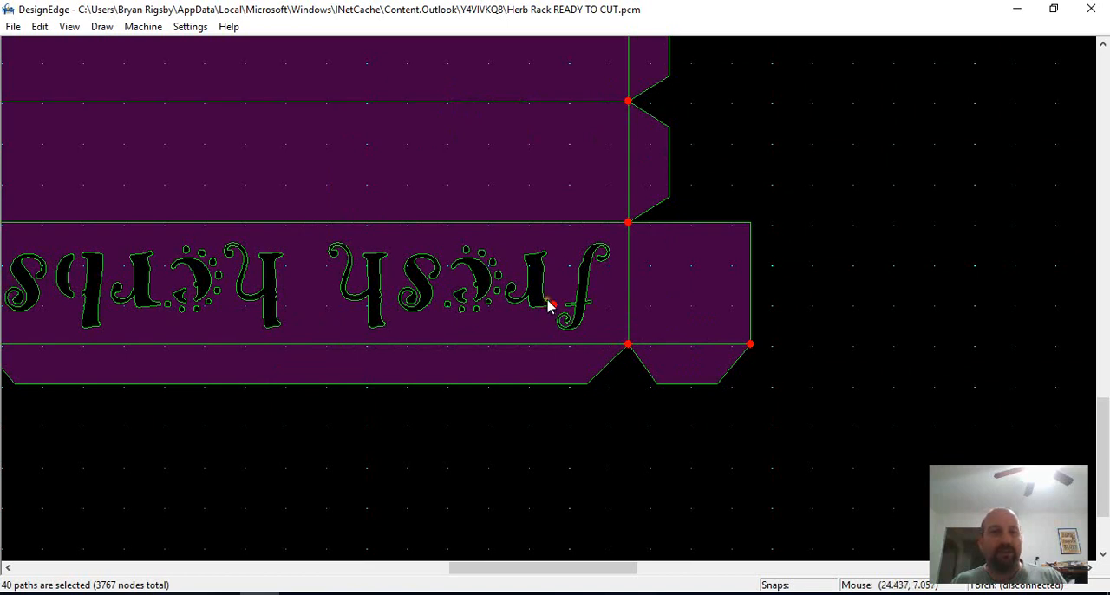
Smooth the outline of the "r" in "fresh" to remove the crossover at its foot
scroll(561, 304, "up", 4)
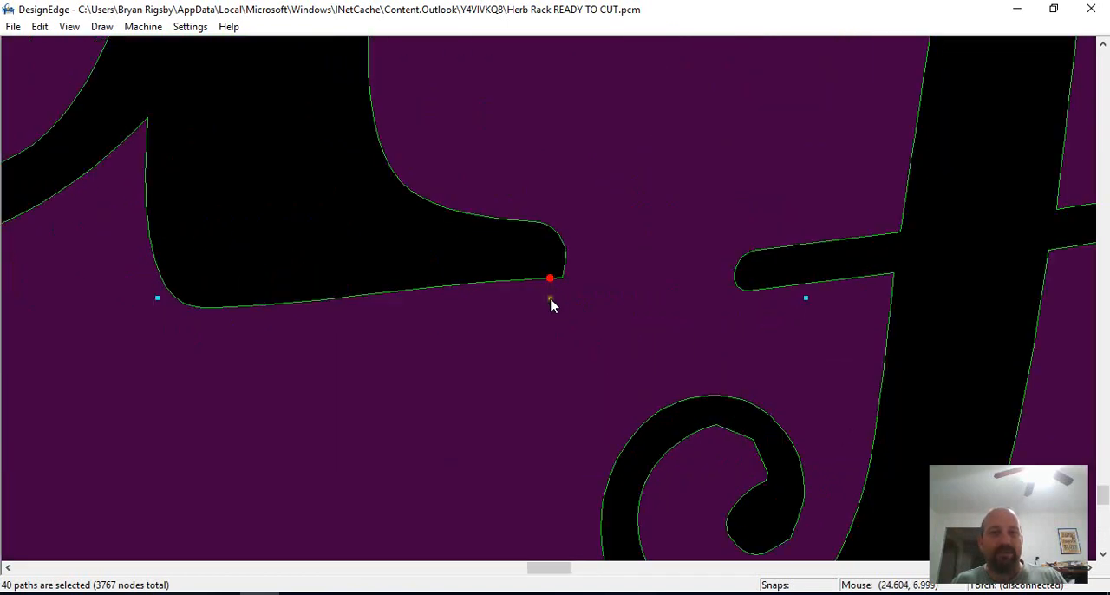
scroll(557, 289, "up", 5)
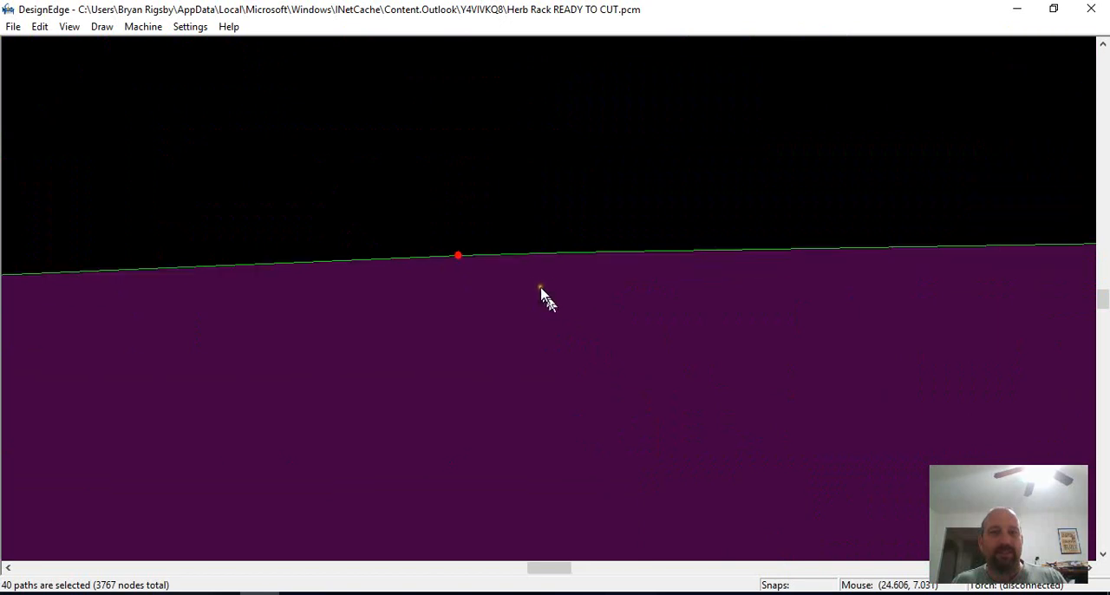
scroll(546, 308, "down", 5)
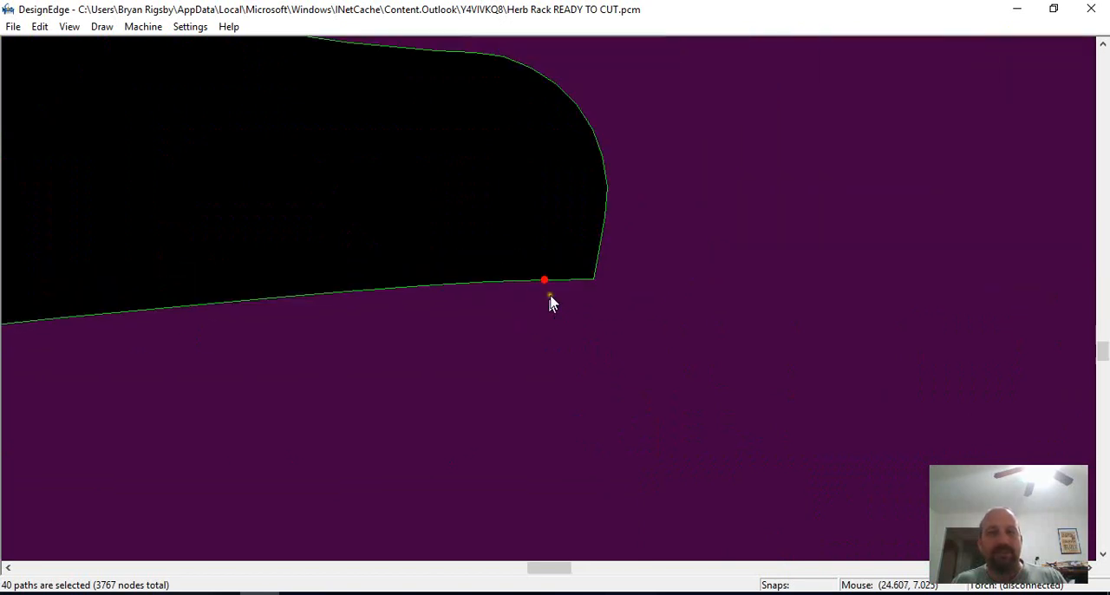
scroll(546, 303, "down", 2)
left_click(544, 292)
type("s.")
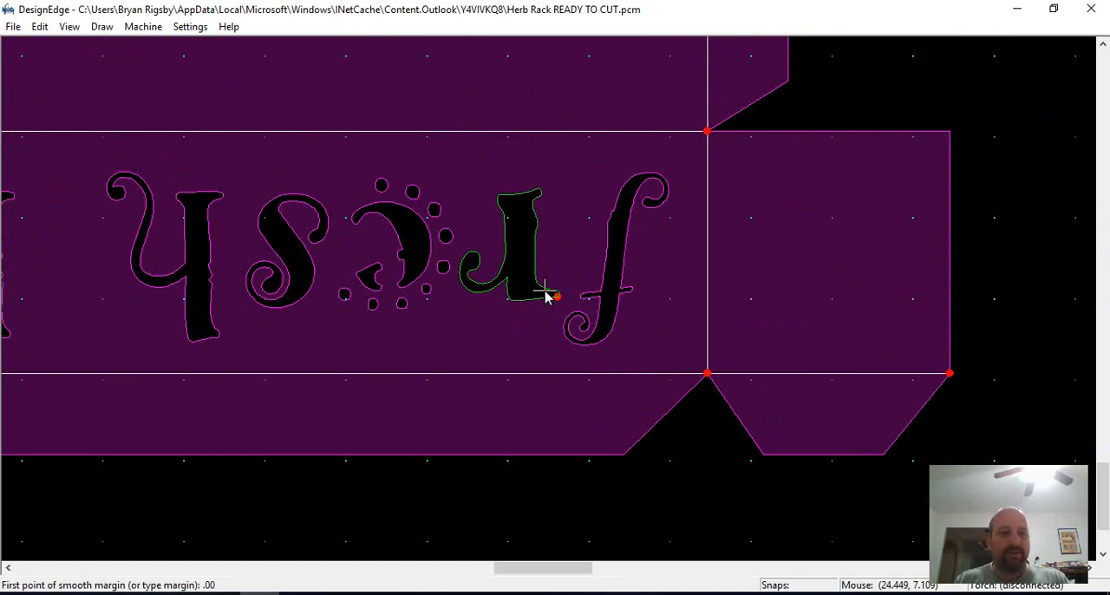
key("Return")
Check all of the herb rack's source paths for remaining crossovers and examine the marked points
key("i")
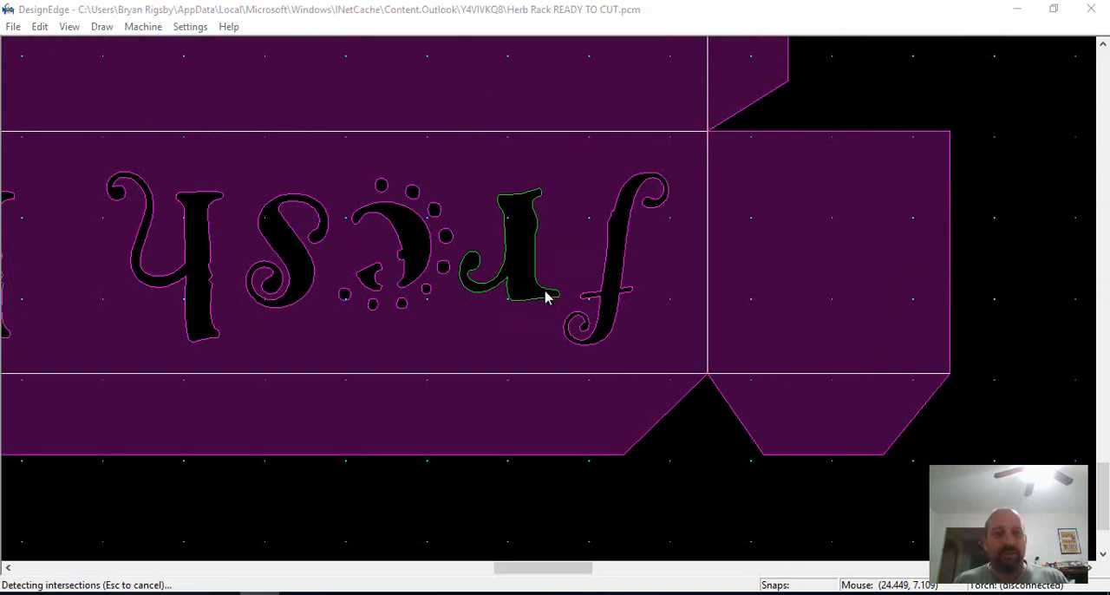
left_click(554, 327)
scroll(550, 299, "down", 3)
left_click_drag(630, 147, 293, 429)
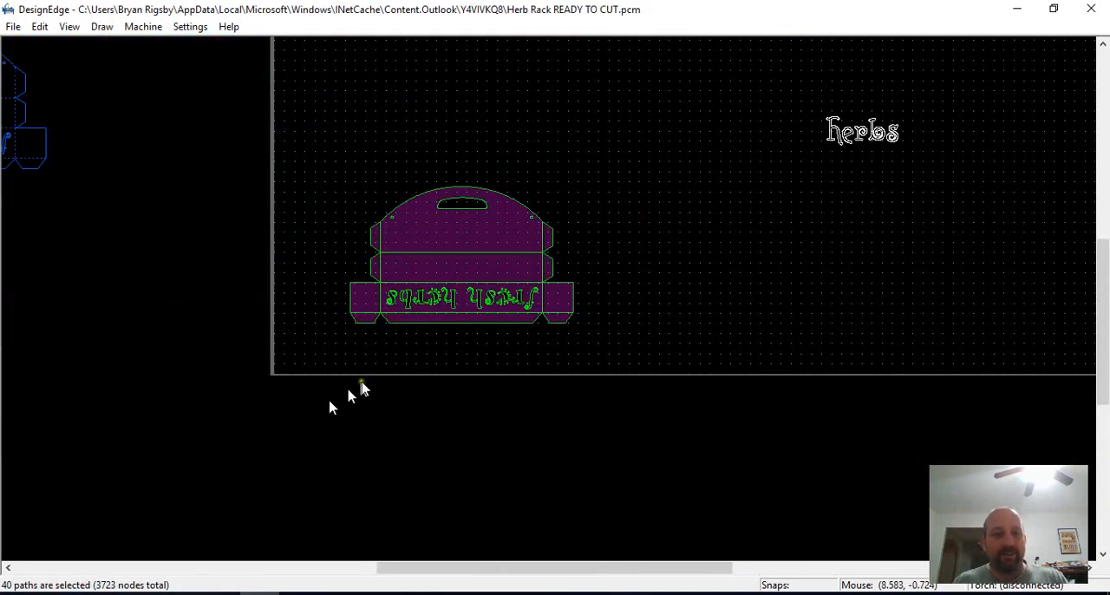
key("i")
key("Return")
scroll(556, 302, "up", 3)
scroll(556, 301, "down", 2)
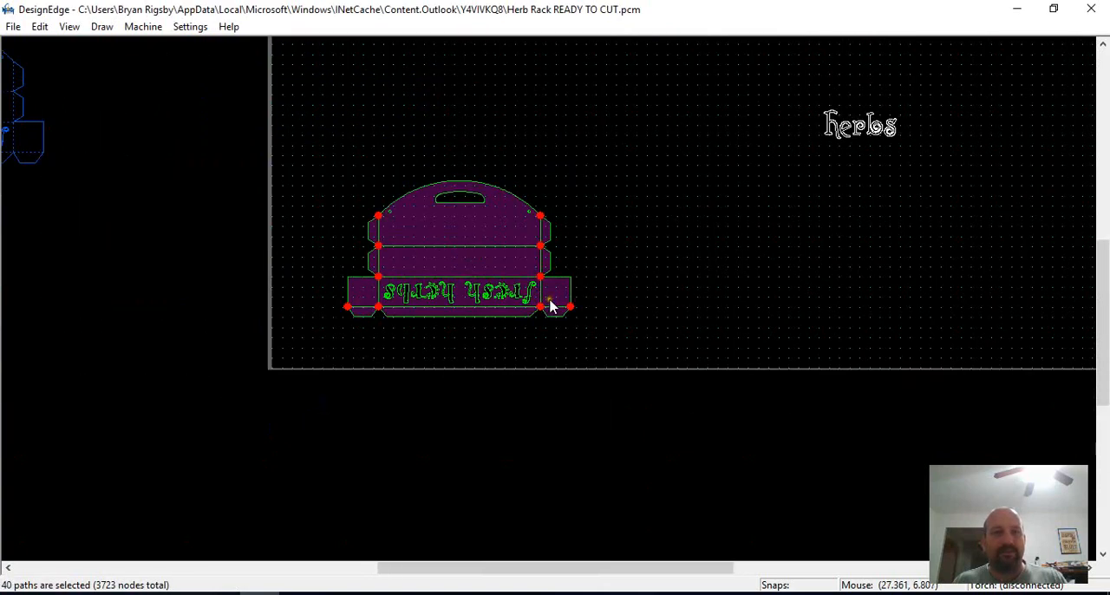
Deselect the rack and list the drawing's paths by length to look for very short ones
left_click(437, 316)
scroll(370, 318, "up", 2)
left_click(548, 338)
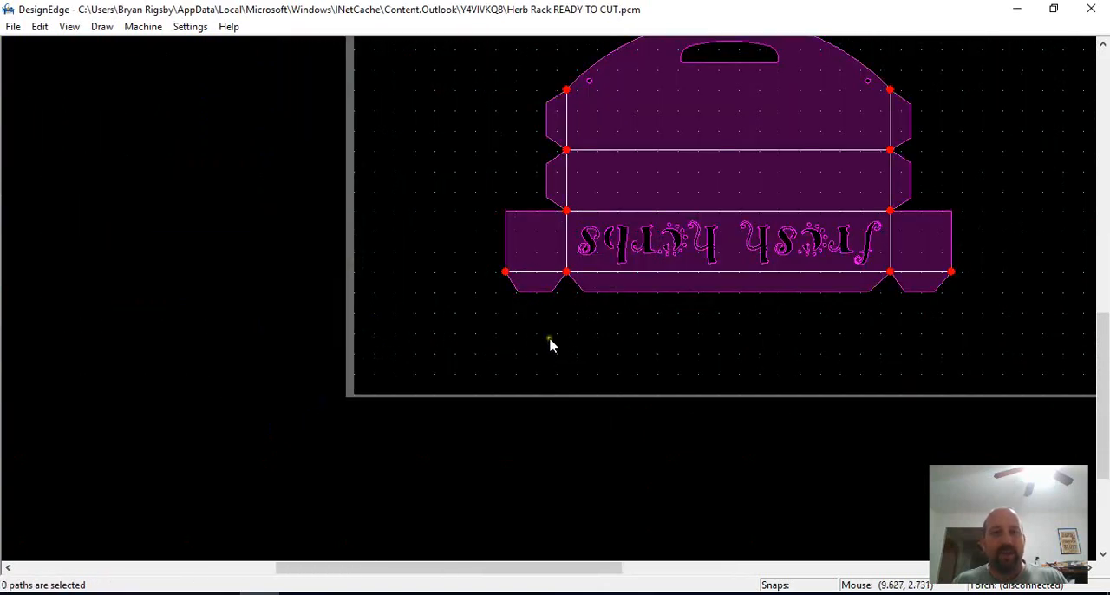
key("c")
left_click(503, 209)
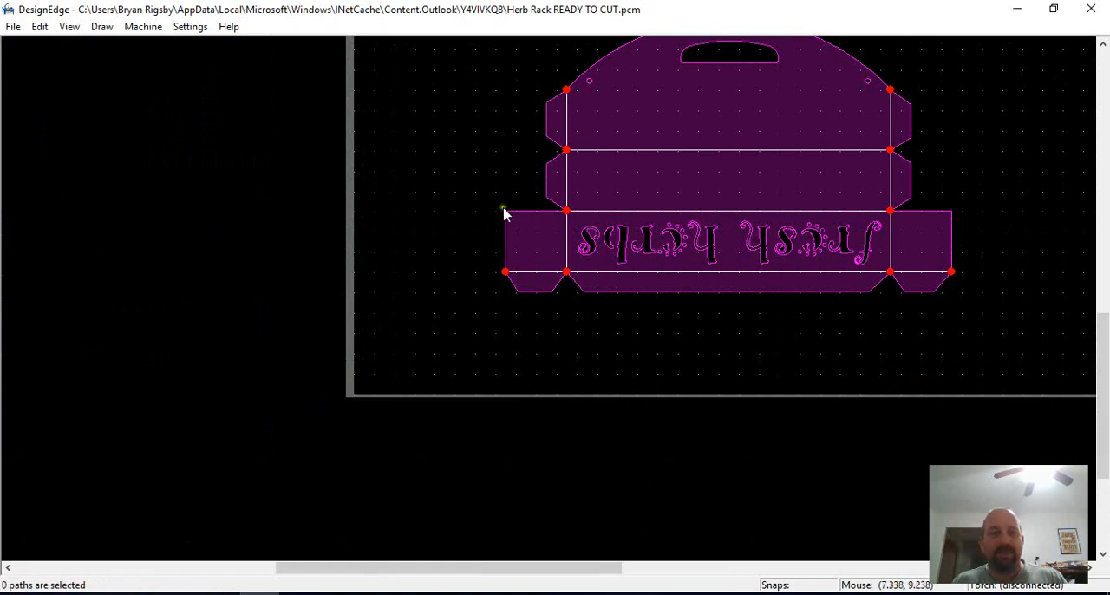
scroll(550, 297, "down", 2)
scroll(547, 301, "up", 2)
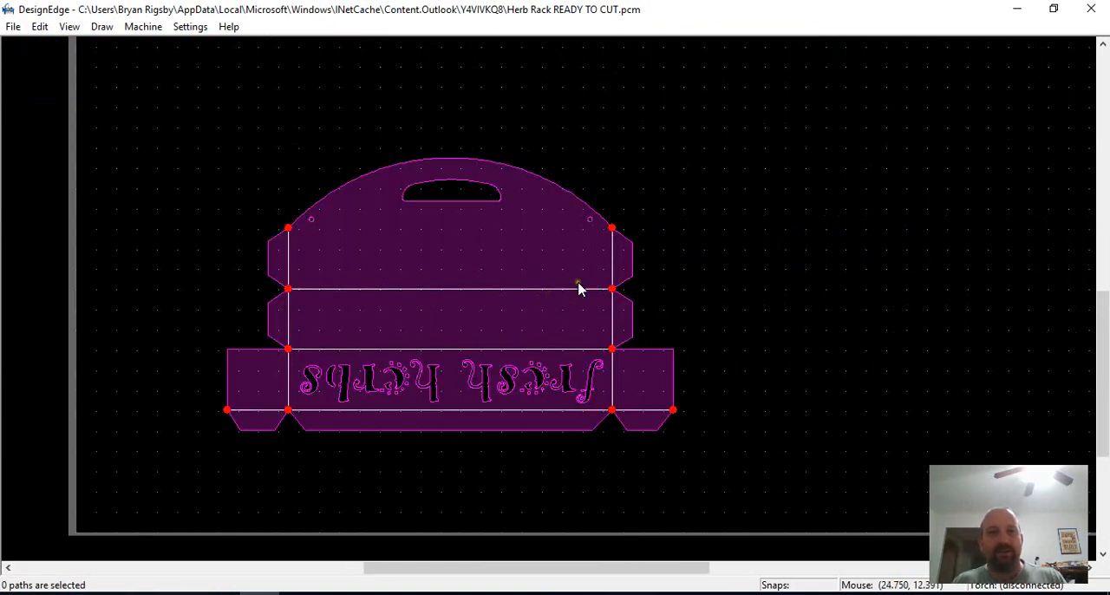
left_click(569, 284)
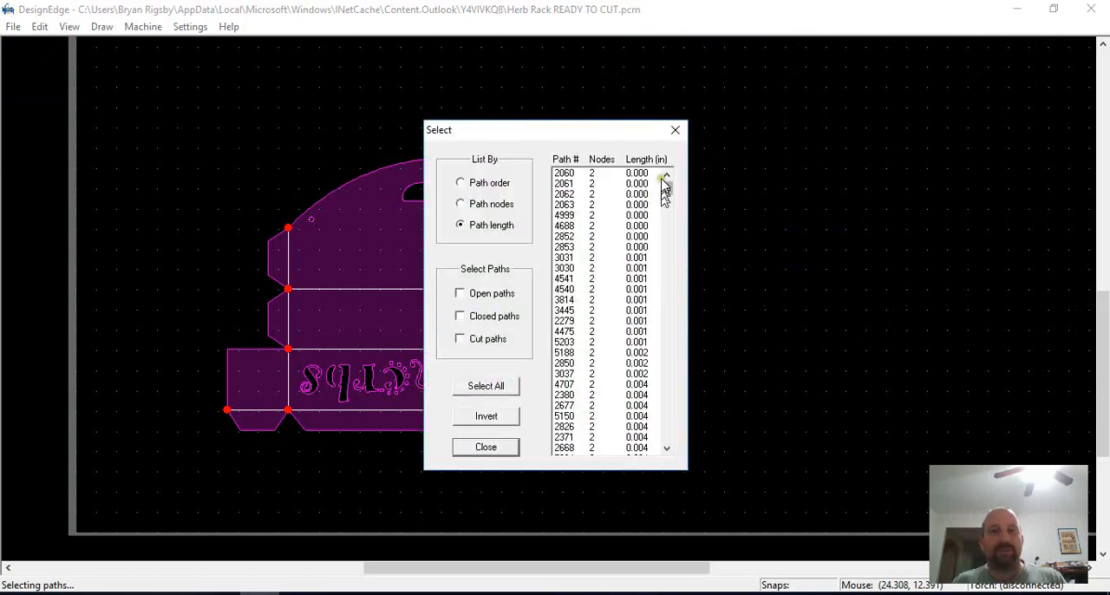
key("Escape")
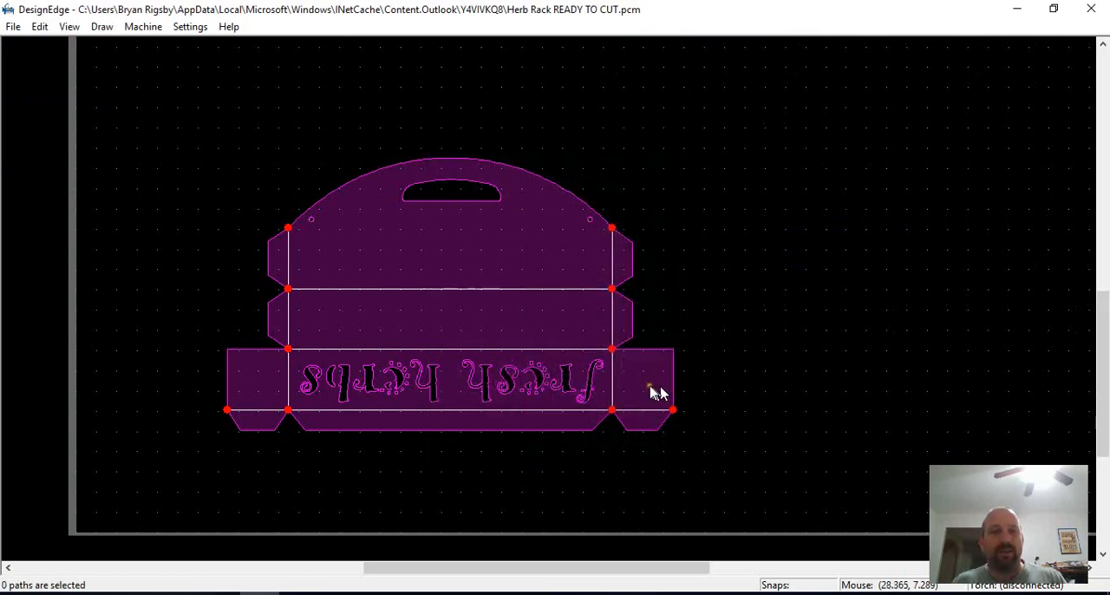
Delete the old rack cut paths outside the sheet, plus the spare rectangle and "herbs" text on the sheet
scroll(533, 260, "down", 4)
left_click_drag(545, 186, 459, 355)
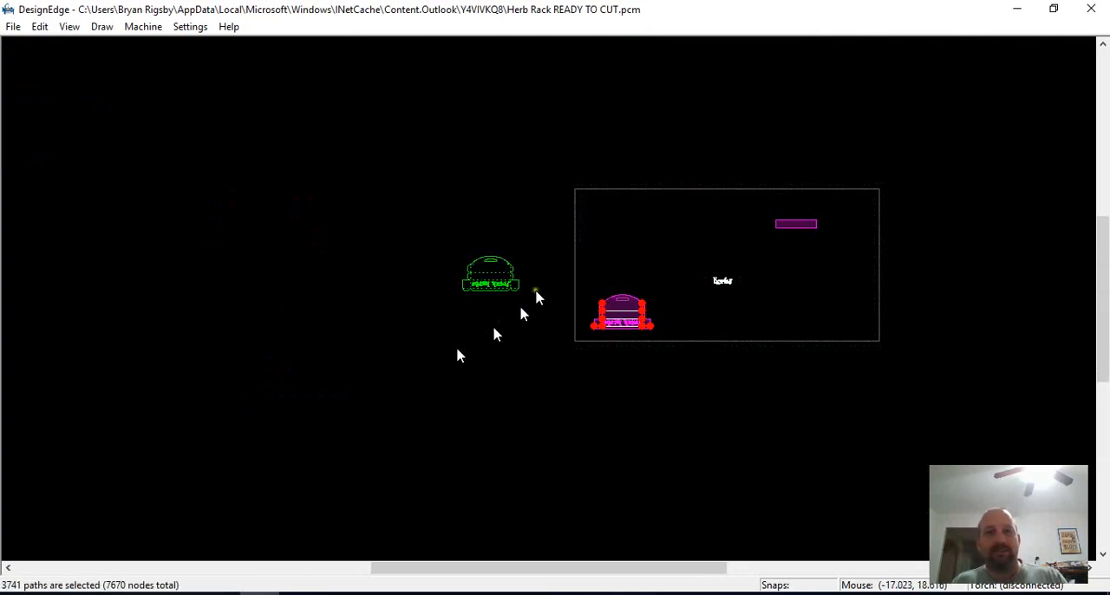
key("Delete")
left_click_drag(870, 149, 675, 321)
key("Delete")
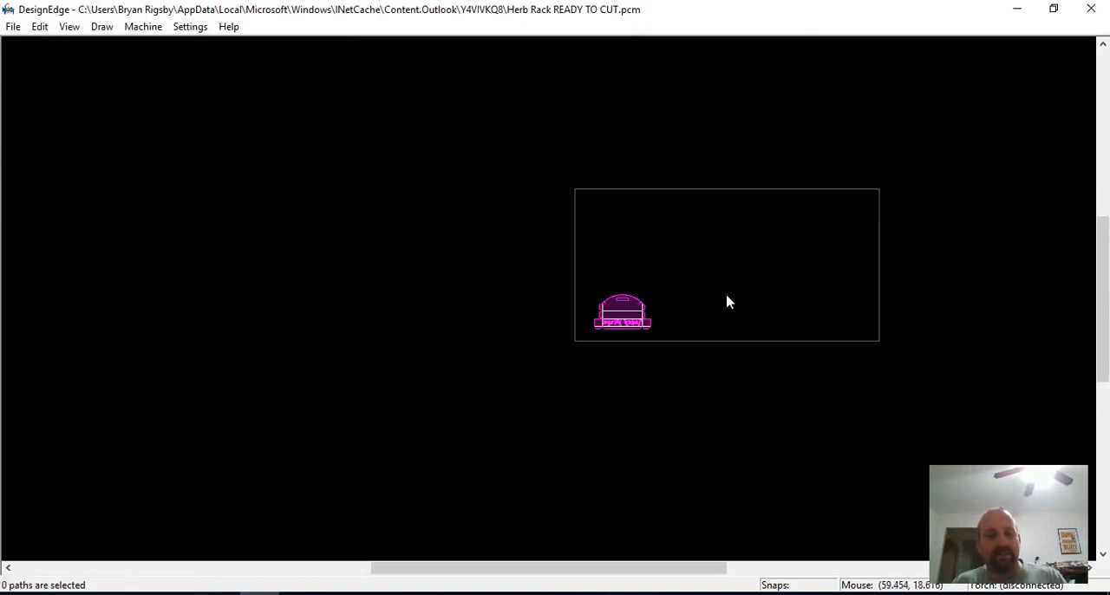
Select the shortest path from the length-sorted path list and examine its shape and location in the lettering
key("Home")
scroll(564, 303, "down", 2)
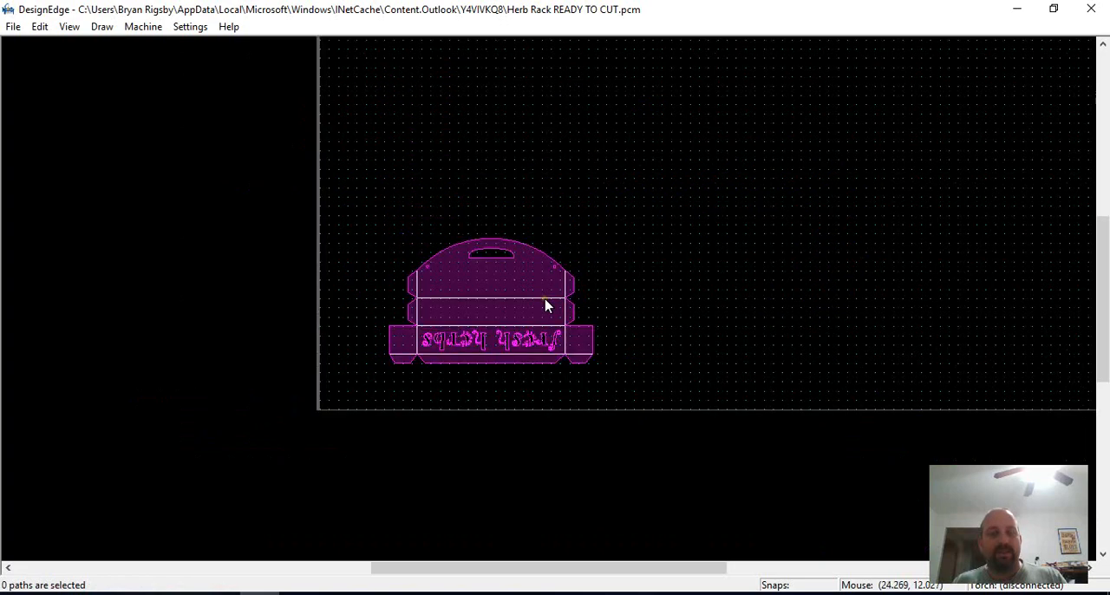
key("s")
left_click(606, 173)
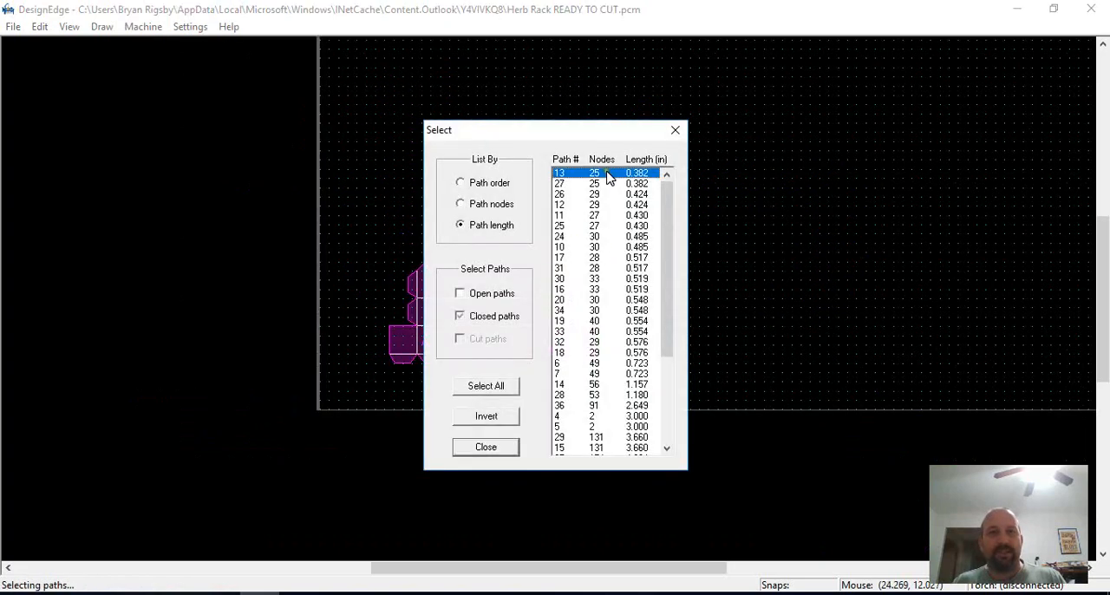
left_click(485, 447)
scroll(545, 350, "up", 6)
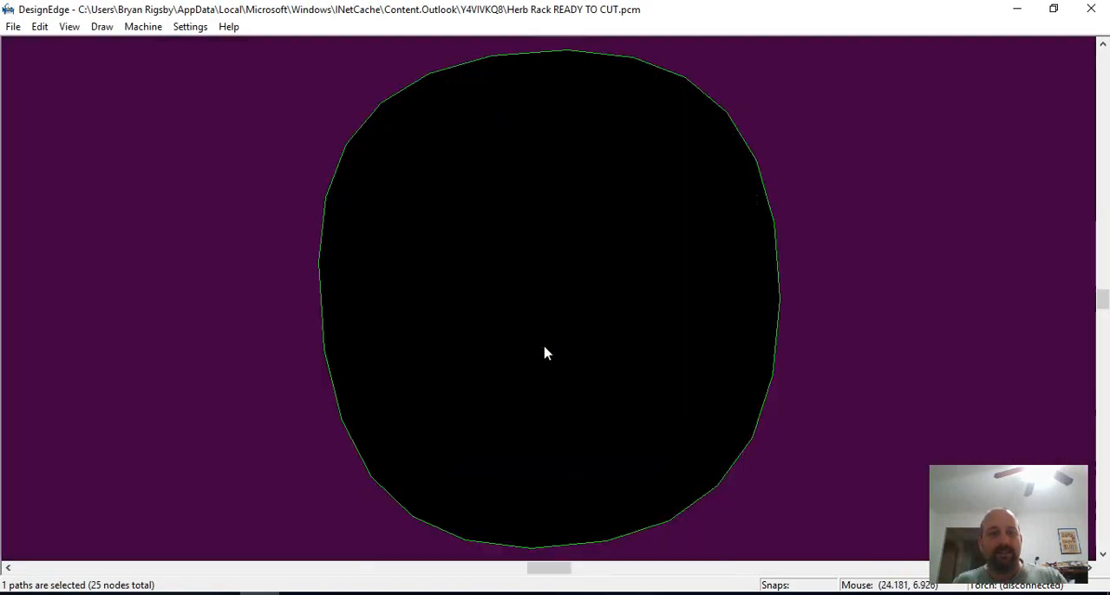
scroll(547, 351, "down", 3)
scroll(544, 303, "down", 3)
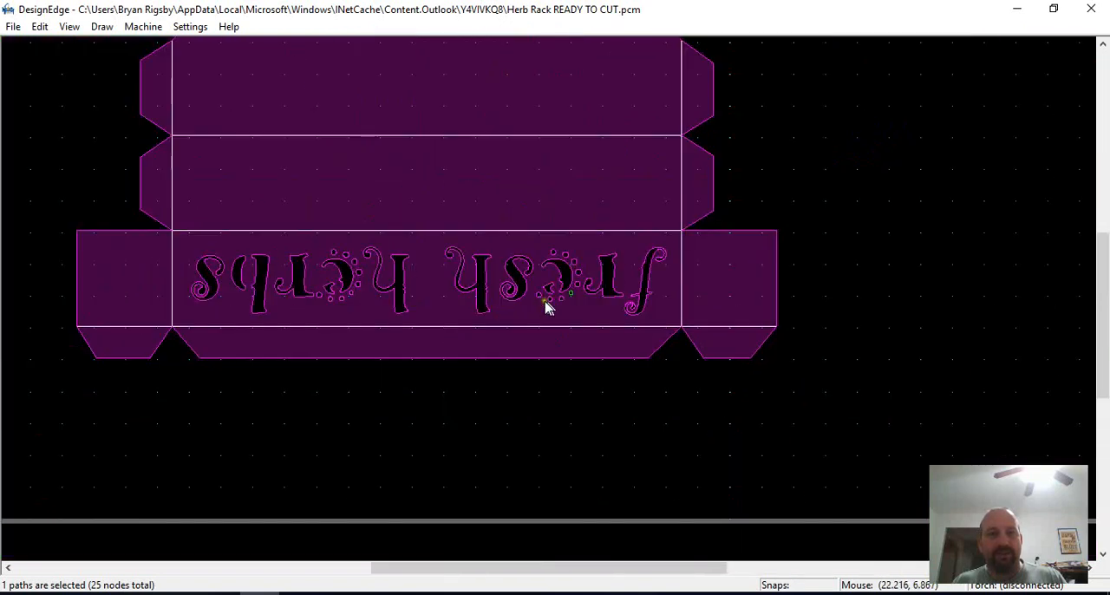
scroll(540, 304, "up", 1)
scroll(555, 302, "down", 1)
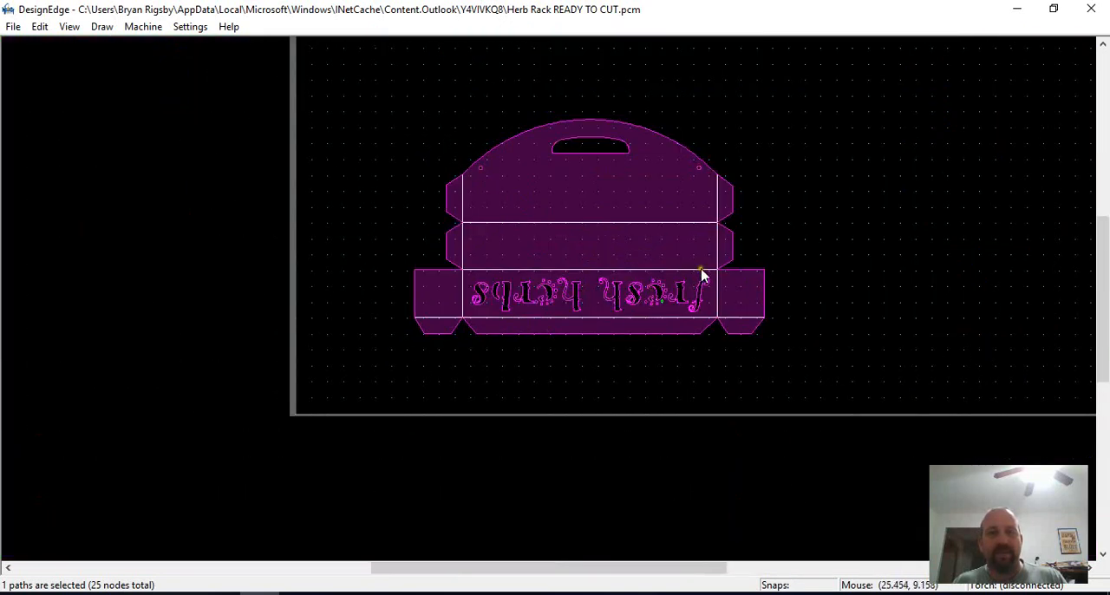
Convert the herb rack to cut paths with the lead-in at the left end flap's upper corner, converting the bend lines automatically
middle_click_drag(578, 278, 461, 309)
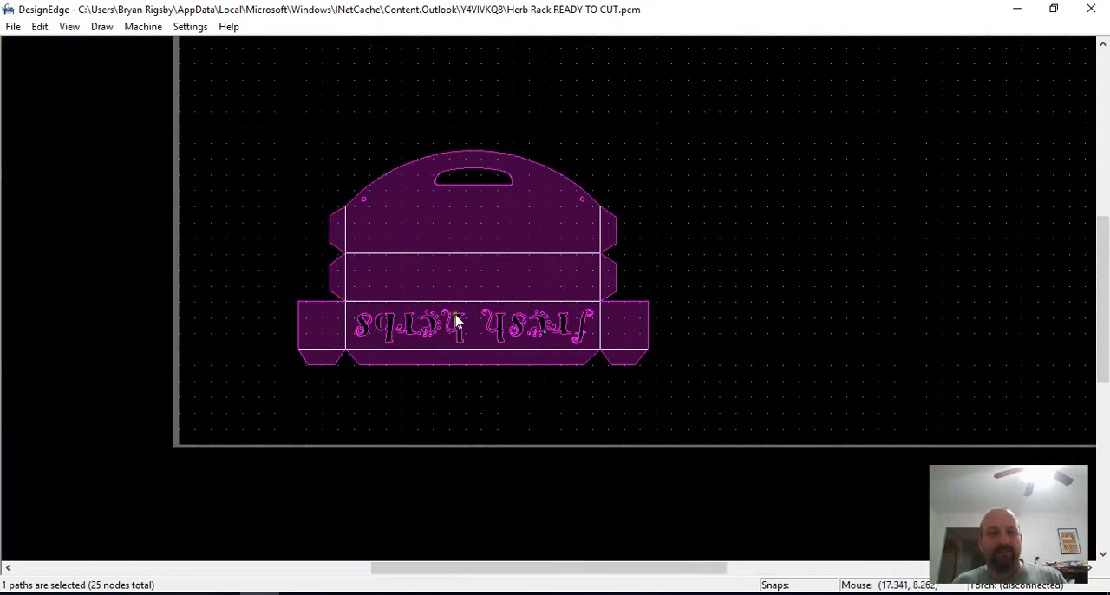
scroll(328, 326, "up", 1)
key("ctrl+t")
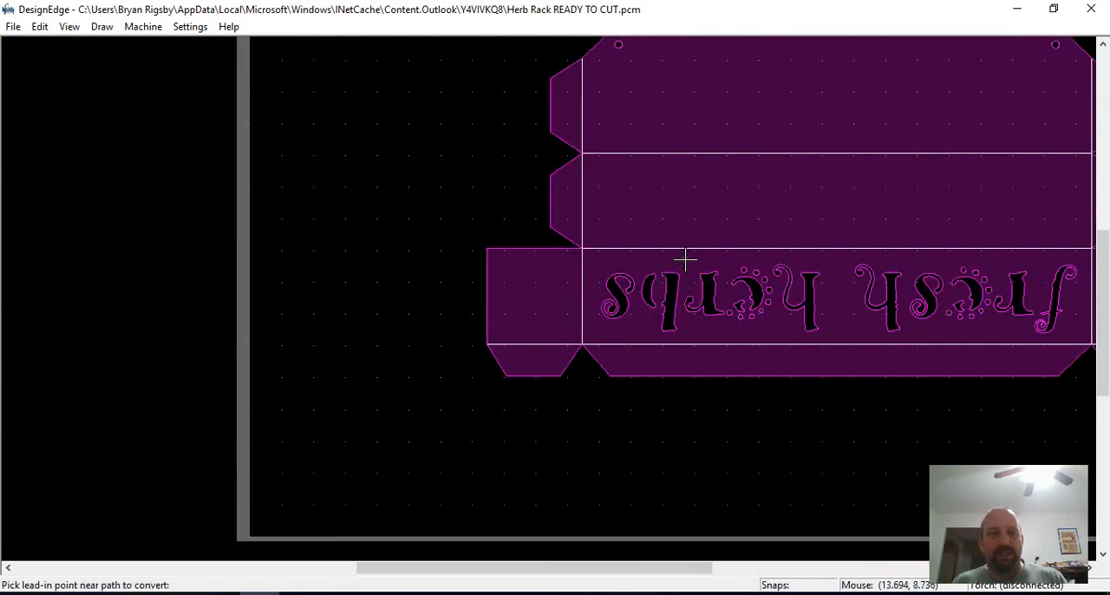
left_click(484, 248)
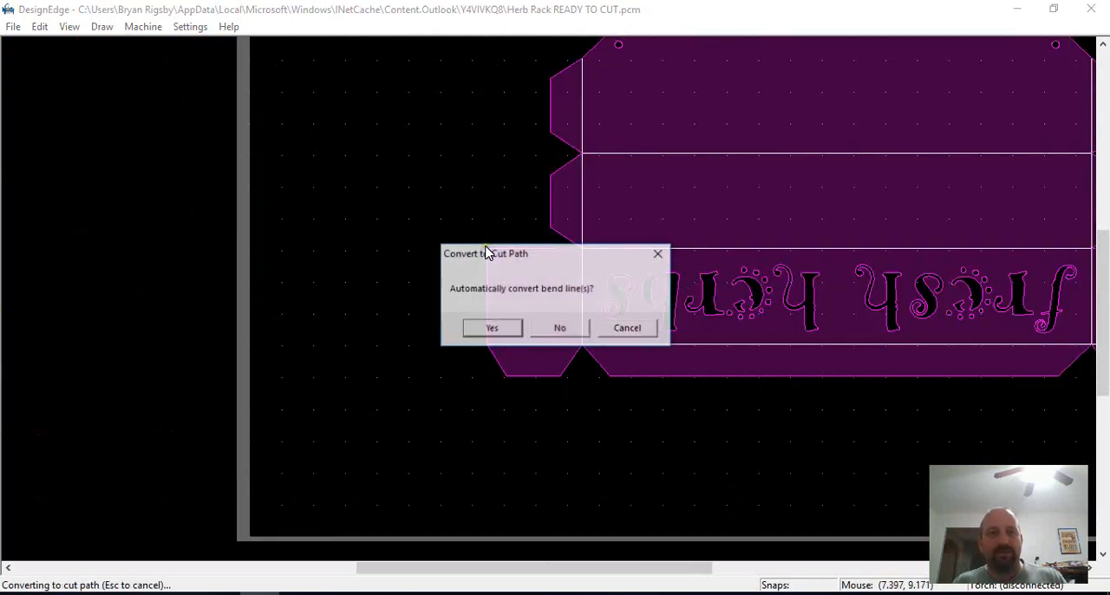
left_click(496, 327)
left_click(489, 327)
scroll(655, 284, "down", 1)
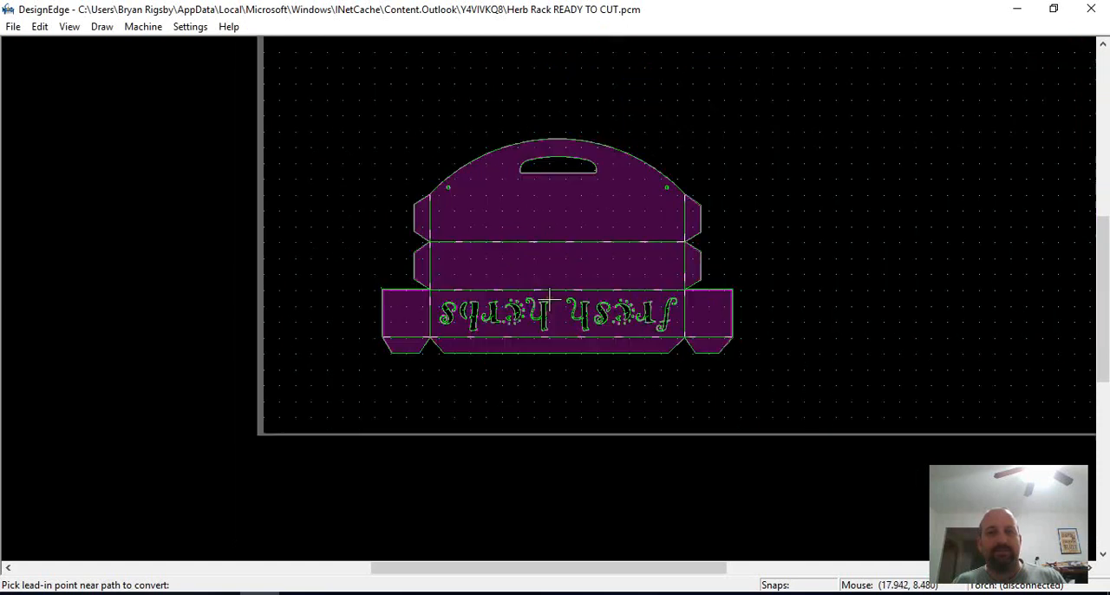
key("Escape")
Examine the kerf offset and pierce lead-in around the handle slot, selecting the slot's source path for comparison
scroll(556, 303, "up", 3)
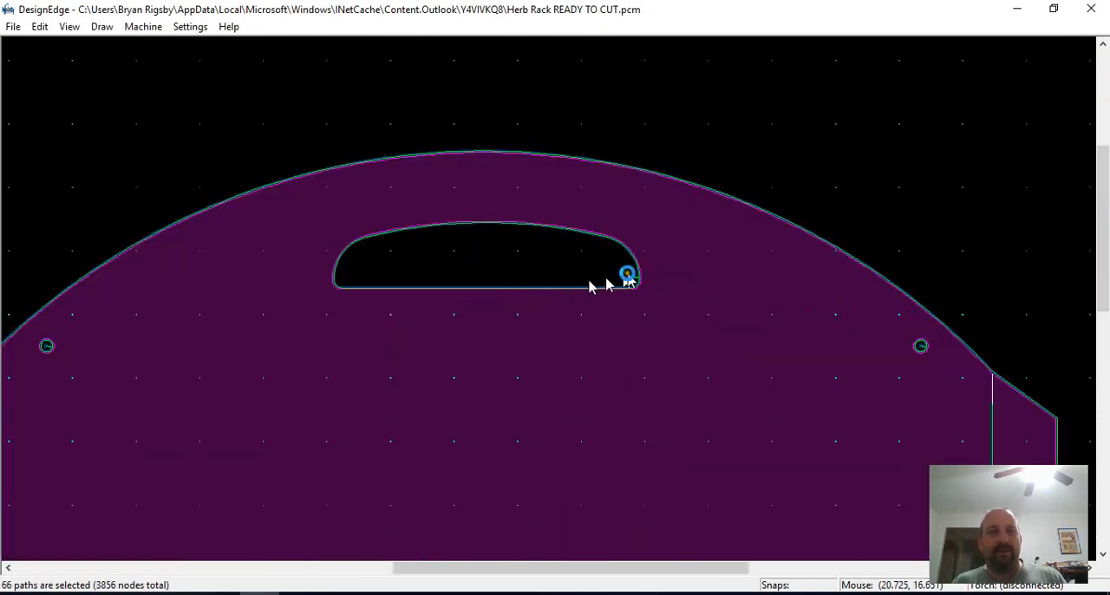
scroll(560, 313, "up", 1)
scroll(555, 304, "down", 1)
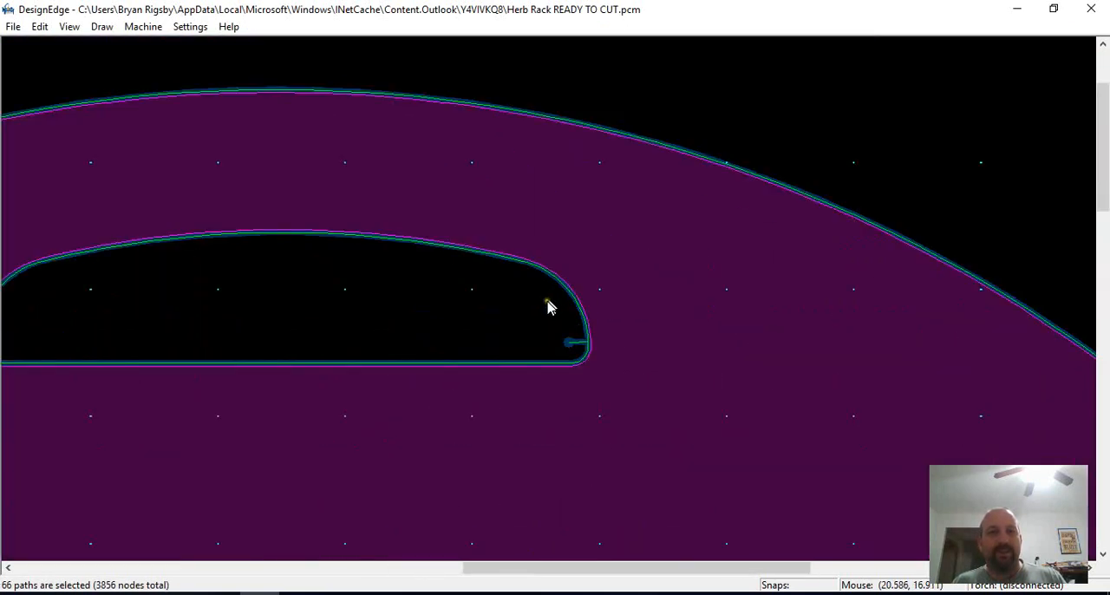
scroll(446, 276, "up", 1)
left_click(533, 315)
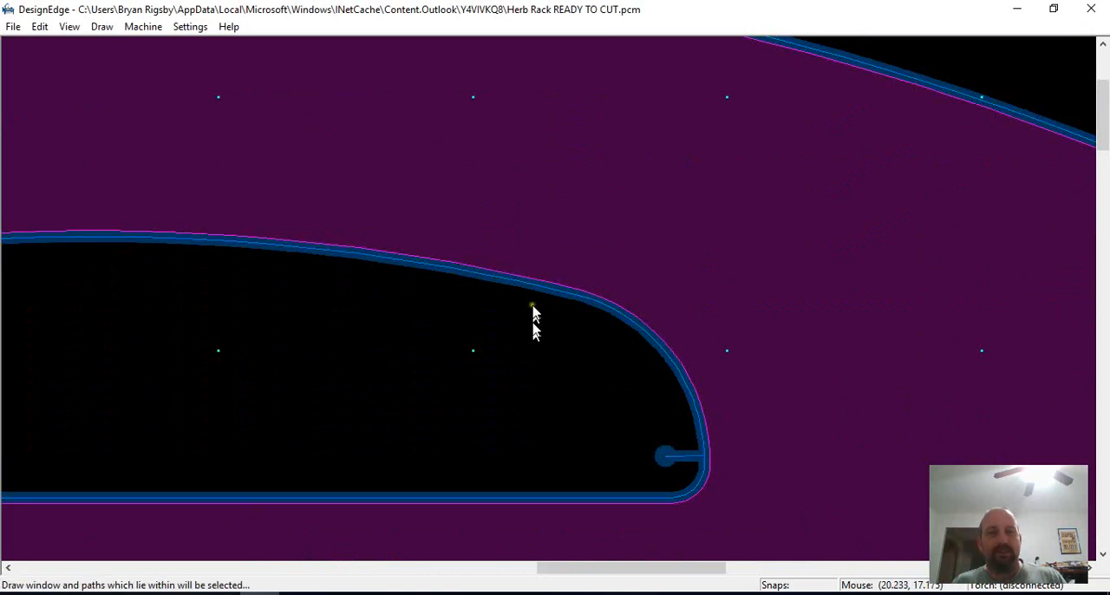
left_click(513, 280)
scroll(503, 291, "up", 1)
scroll(462, 294, "down", 2)
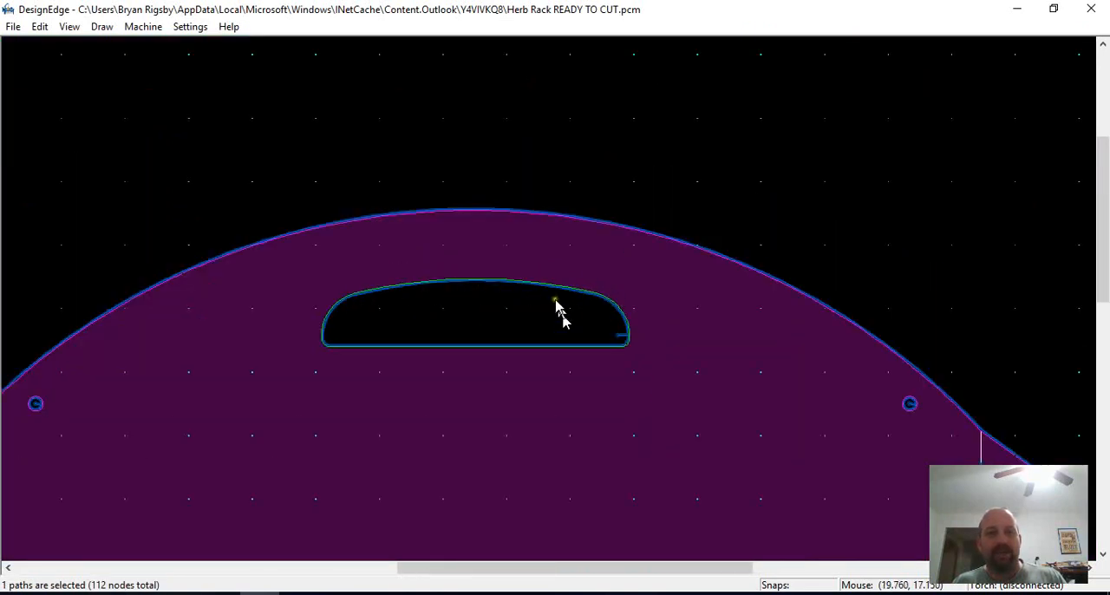
Examine the mounting hole's lead-in and the interrupted bend-line cuts beside the upper right flap
scroll(581, 300, "up", 1)
scroll(633, 343, "down", 2)
scroll(701, 351, "up", 1)
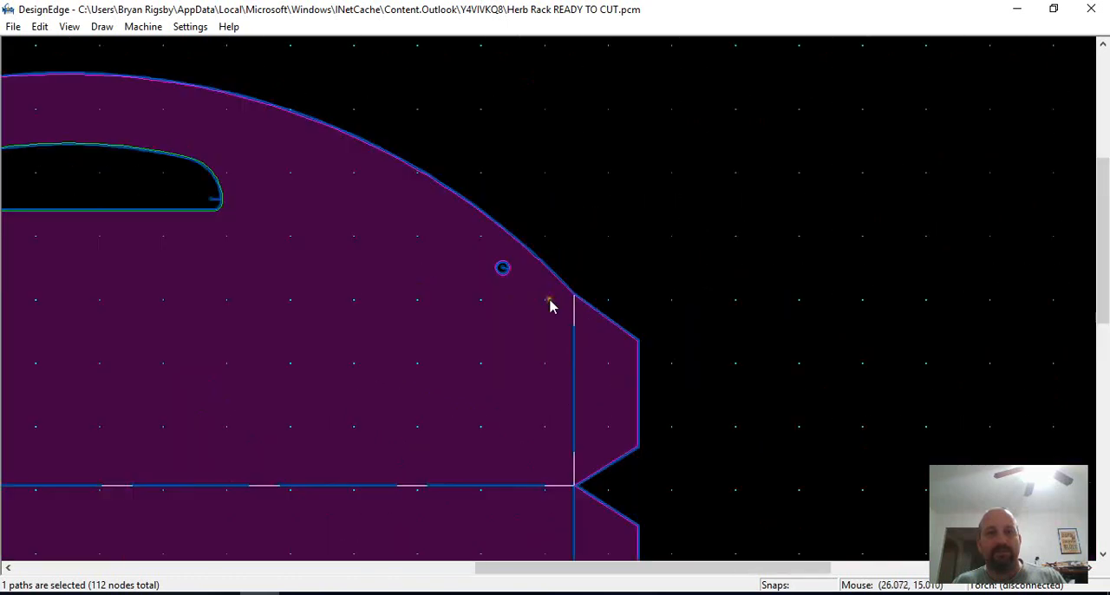
scroll(550, 305, "up", 2)
scroll(552, 324, "down", 2)
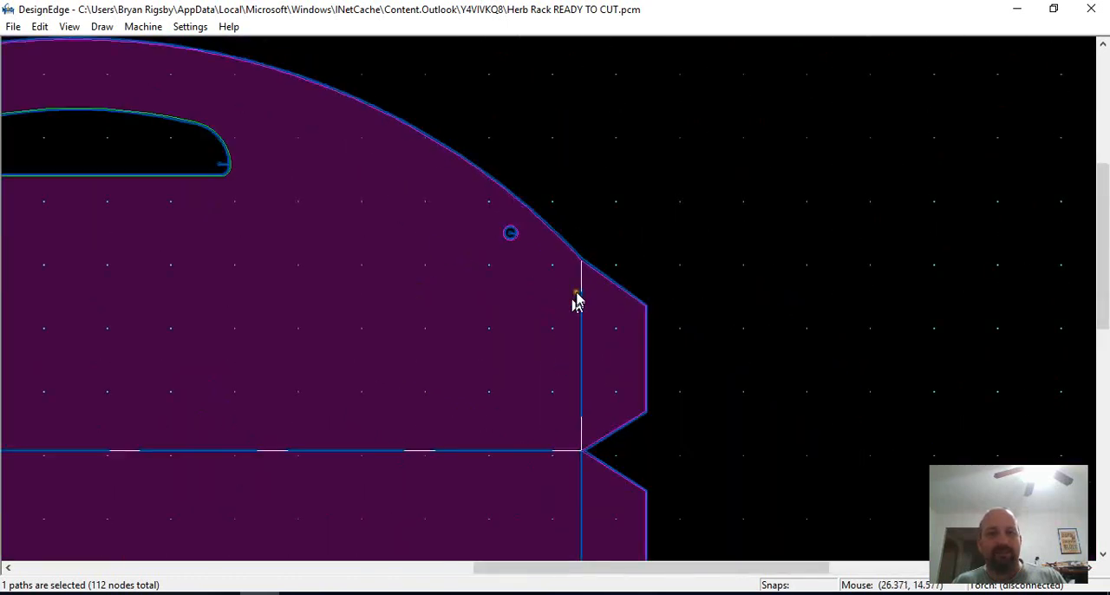
scroll(577, 301, "up", 1)
scroll(550, 317, "down", 2)
scroll(526, 307, "up", 1)
scroll(516, 295, "down", 1)
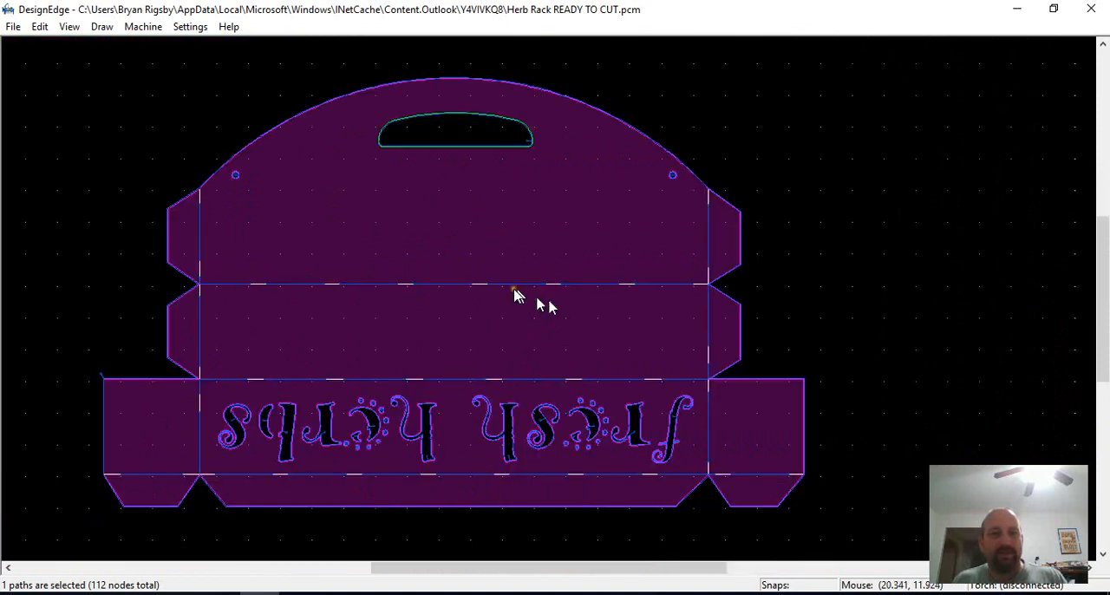
Remove the source paths from view so that only the herb rack's cut paths are shown
left_click(493, 309)
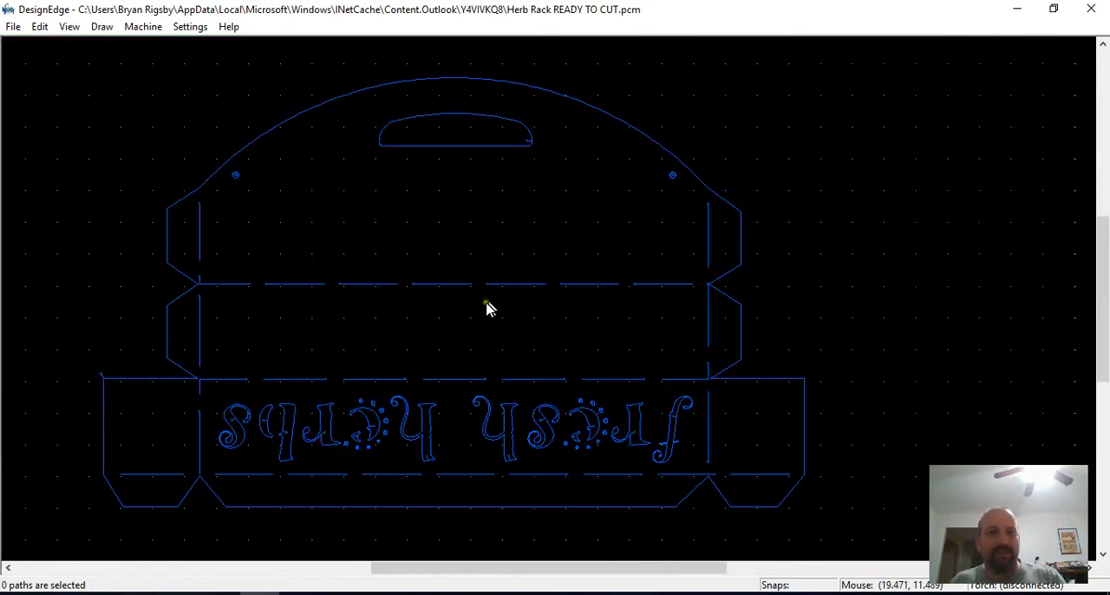
scroll(488, 308, "up", 1)
scroll(539, 290, "down", 1)
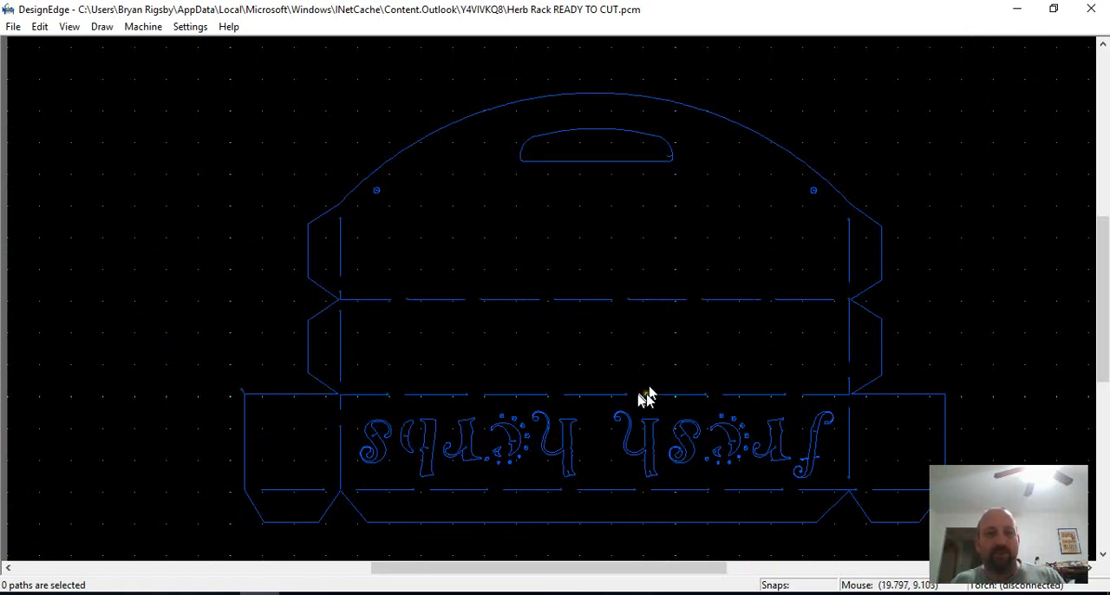
Select all of the herb rack's cut paths and measure their length, rapid travel and cutting time
scroll(555, 298, "down", 3)
left_click_drag(662, 235, 339, 379)
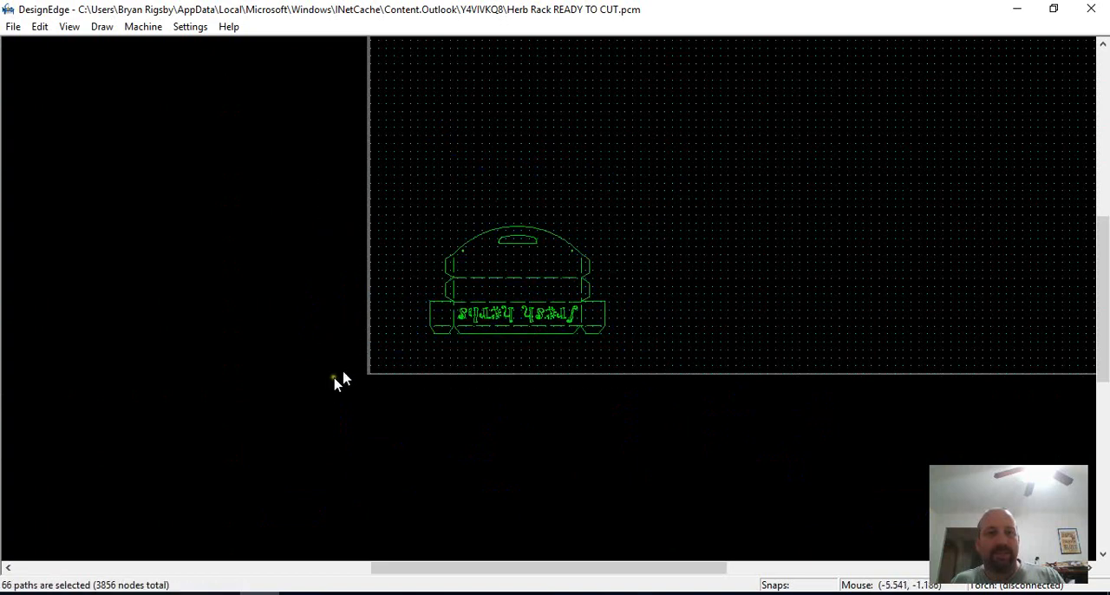
scroll(555, 325, "up", 3)
scroll(521, 396, "up", 2)
scroll(520, 304, "down", 2)
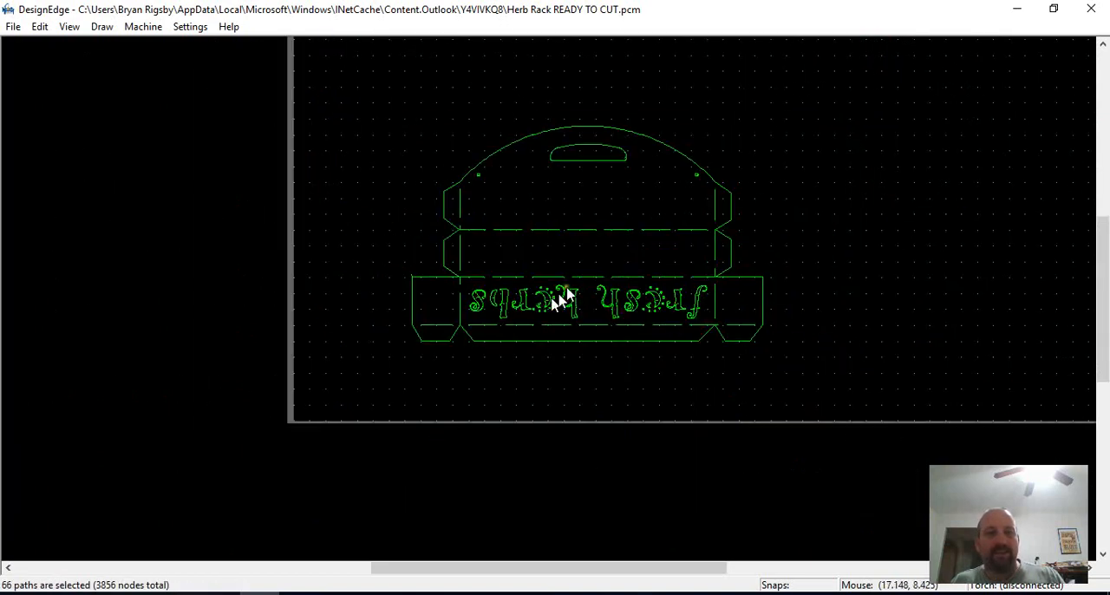
key("m")
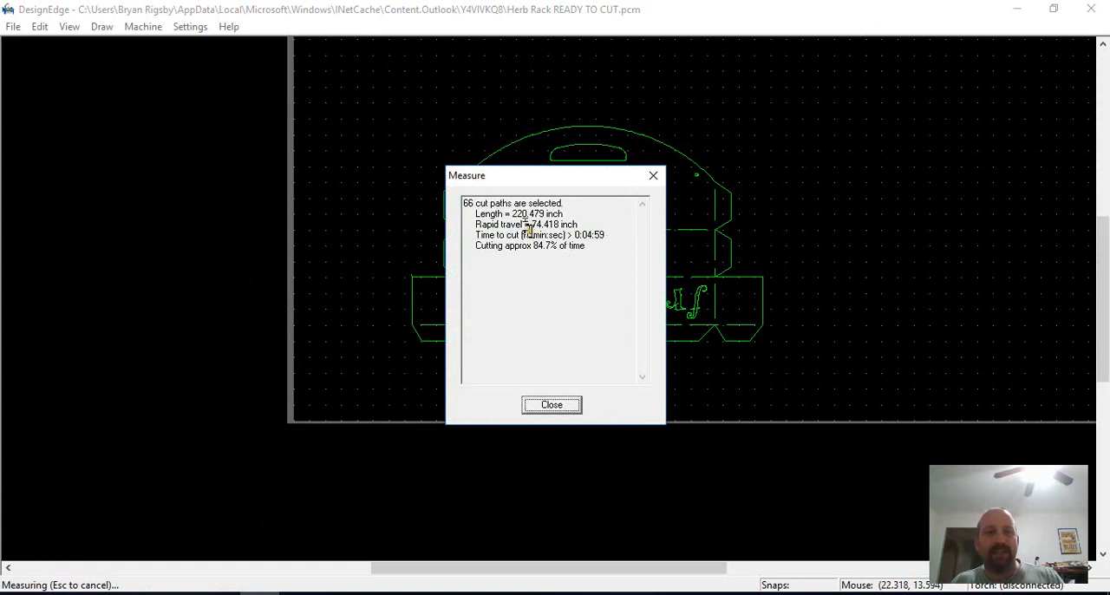
Close the path measurement, clear the selection and examine the cut paths around the herb rack's lettering and lower left flap
key("Escape")
scroll(550, 307, "down", 2)
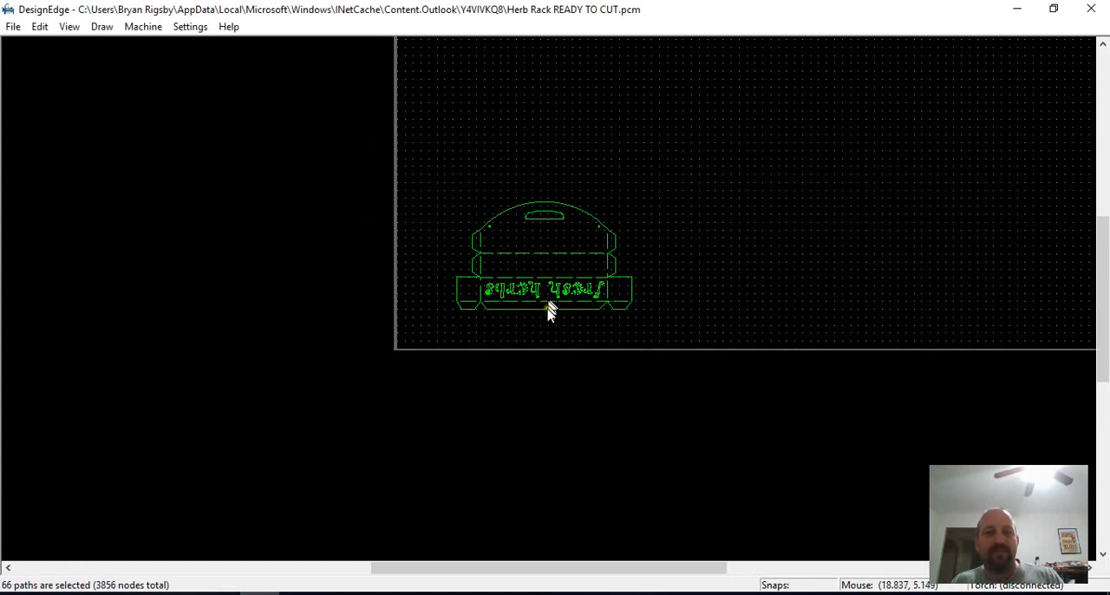
scroll(538, 317, "up", 4)
scroll(440, 332, "up", 2)
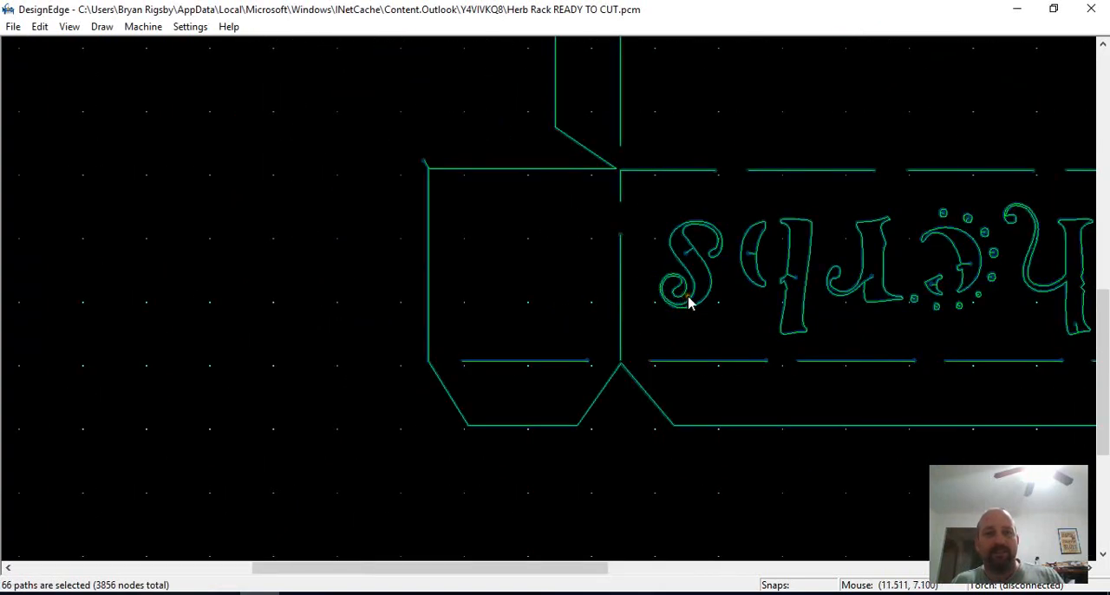
left_click(651, 325)
scroll(652, 325, "down", 3)
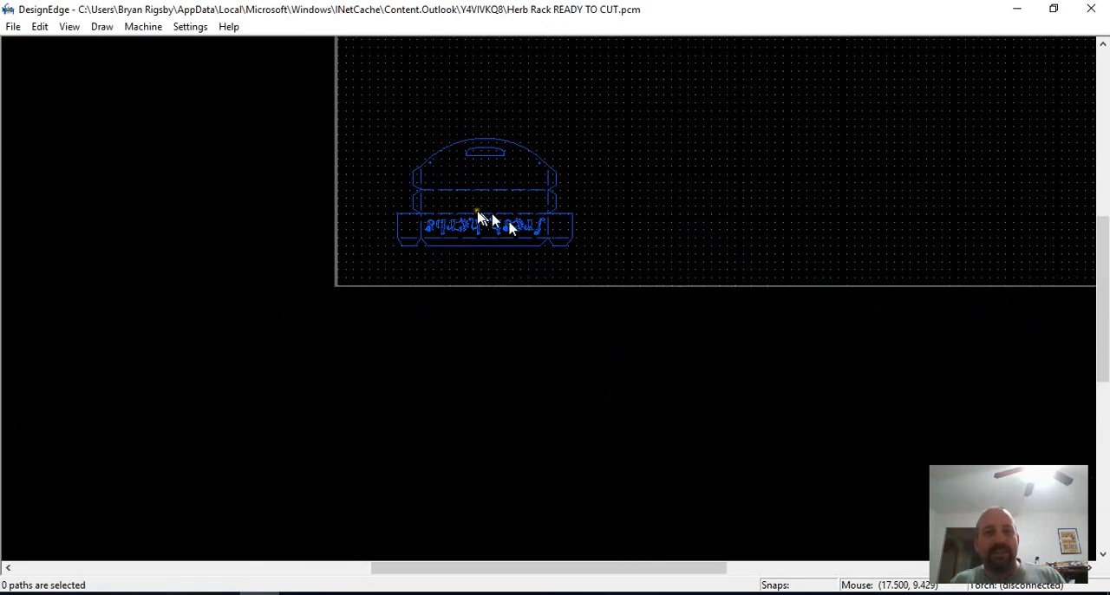
scroll(477, 210, "up", 1)
scroll(630, 320, "down", 1)
Move all of the herb rack's cut paths clear of the source drawing to its right, and show the source paths again
left_click_drag(655, 206, 368, 407)
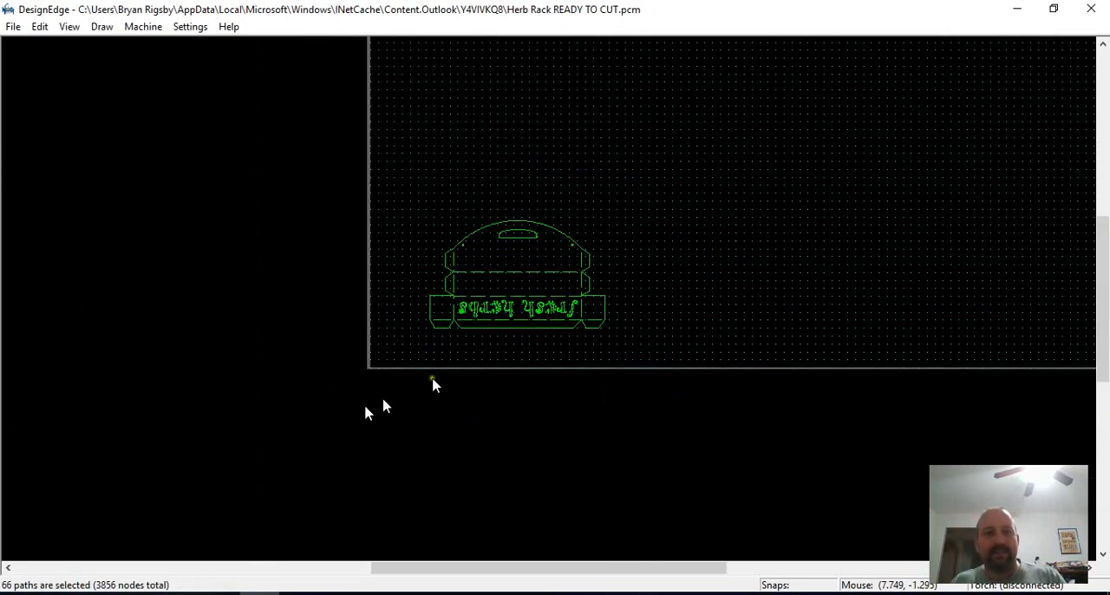
left_click_drag(542, 302, 900, 302)
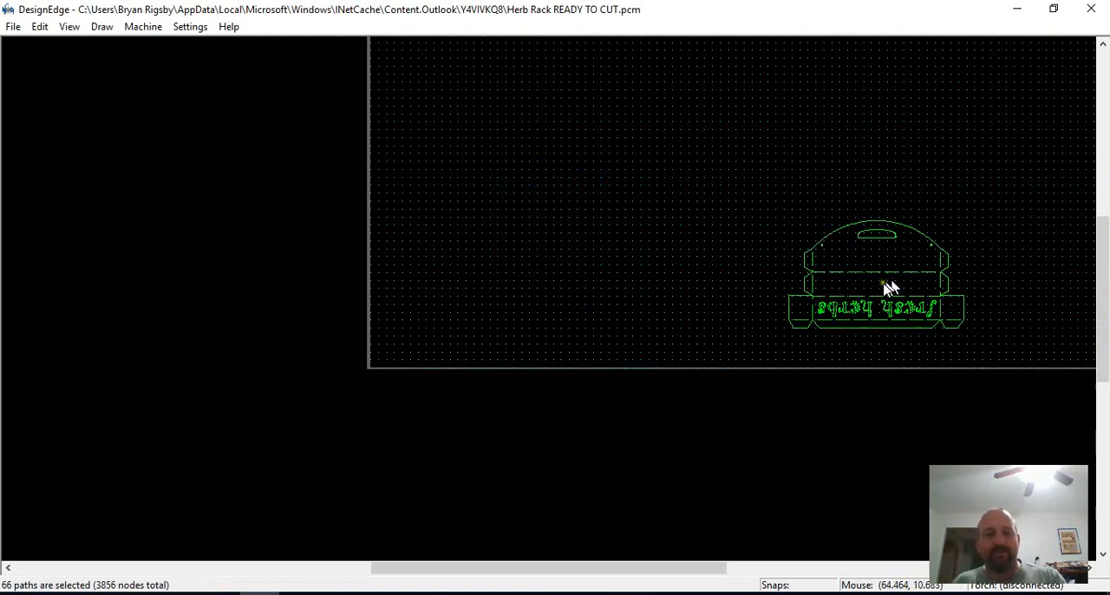
left_click(738, 319)
scroll(531, 347, "up", 2)
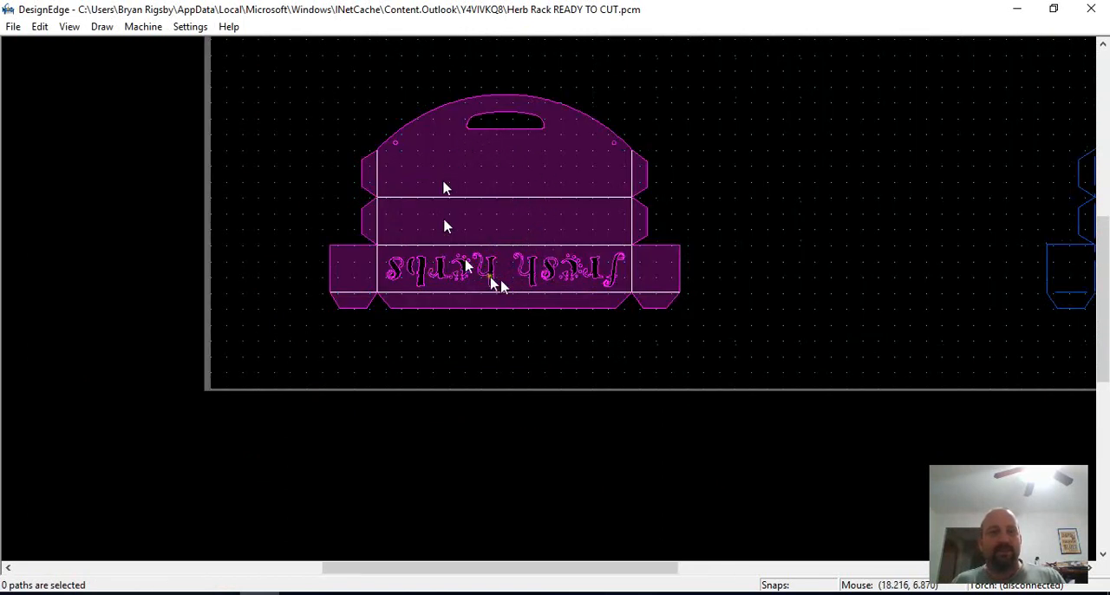